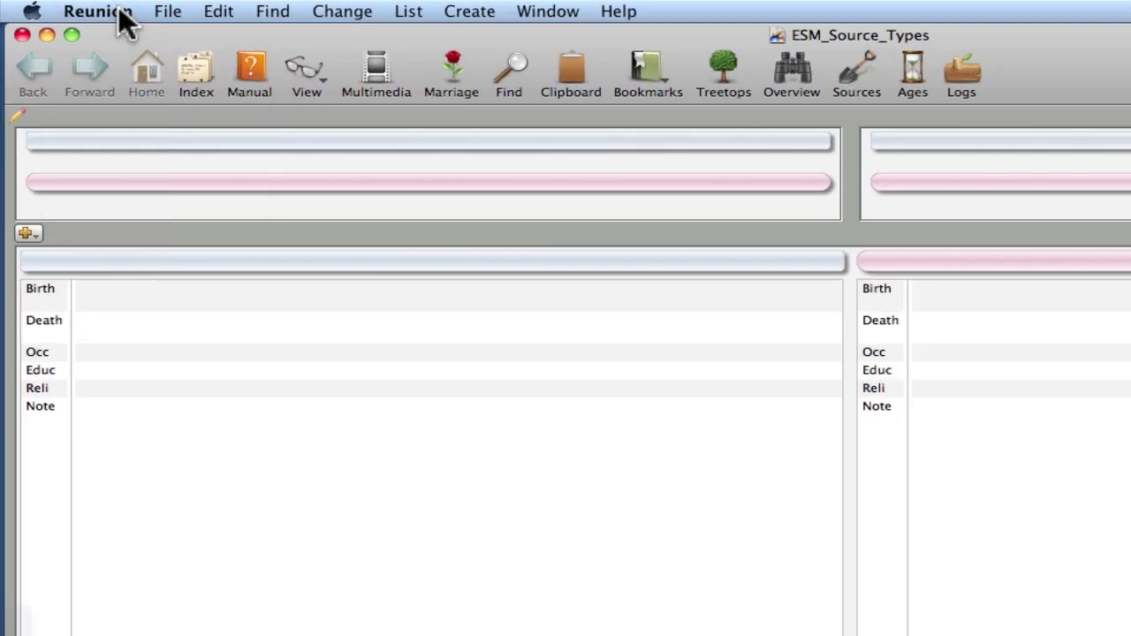
# - Open Reunion's Source Preferences on the Fields list
pyautogui.click(72, 7)
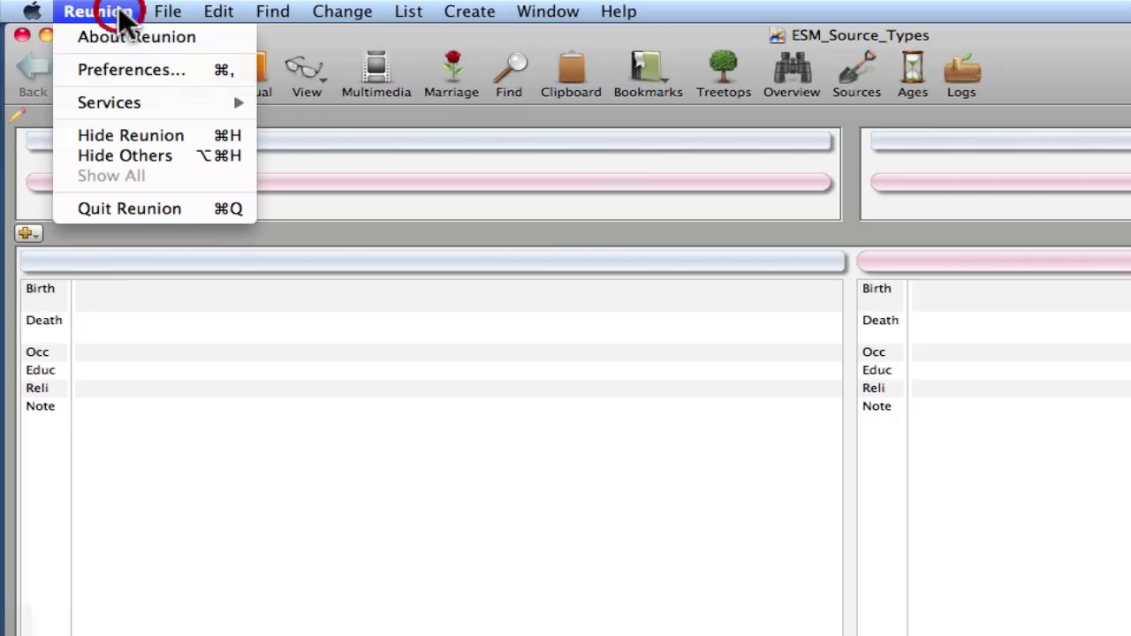
pyautogui.click(121, 69)
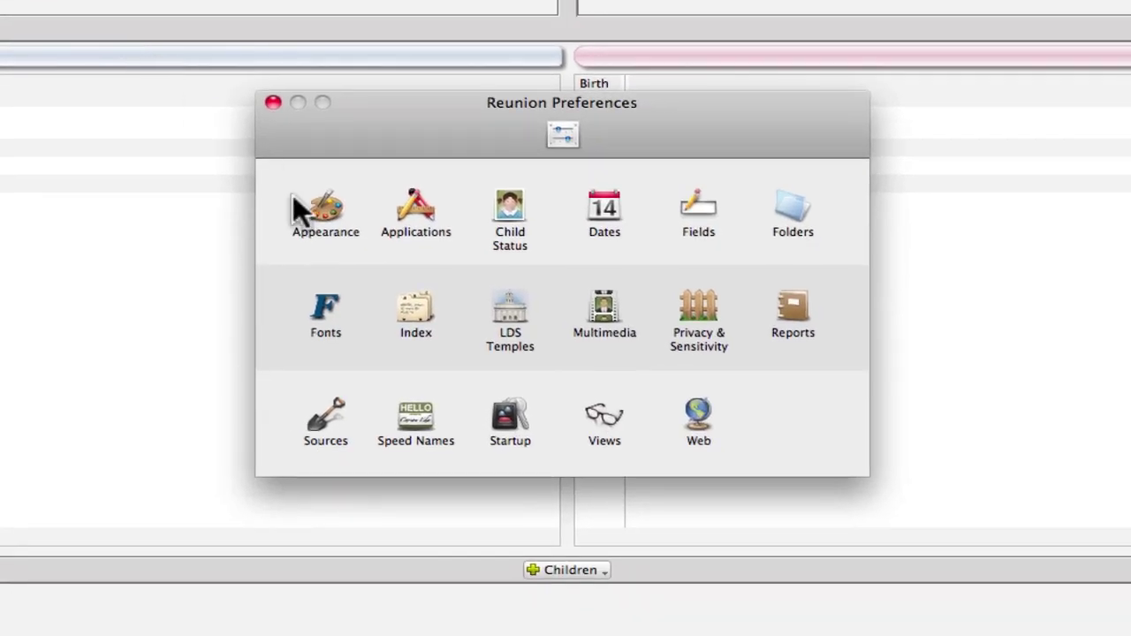
pyautogui.click(332, 416)
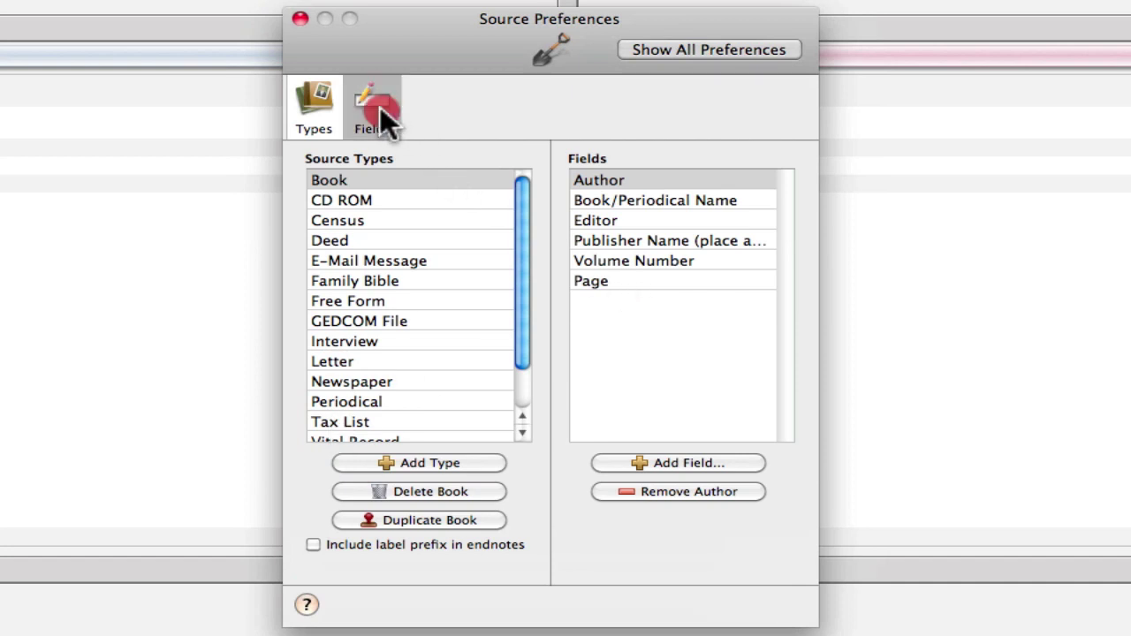
pyautogui.click(382, 107)
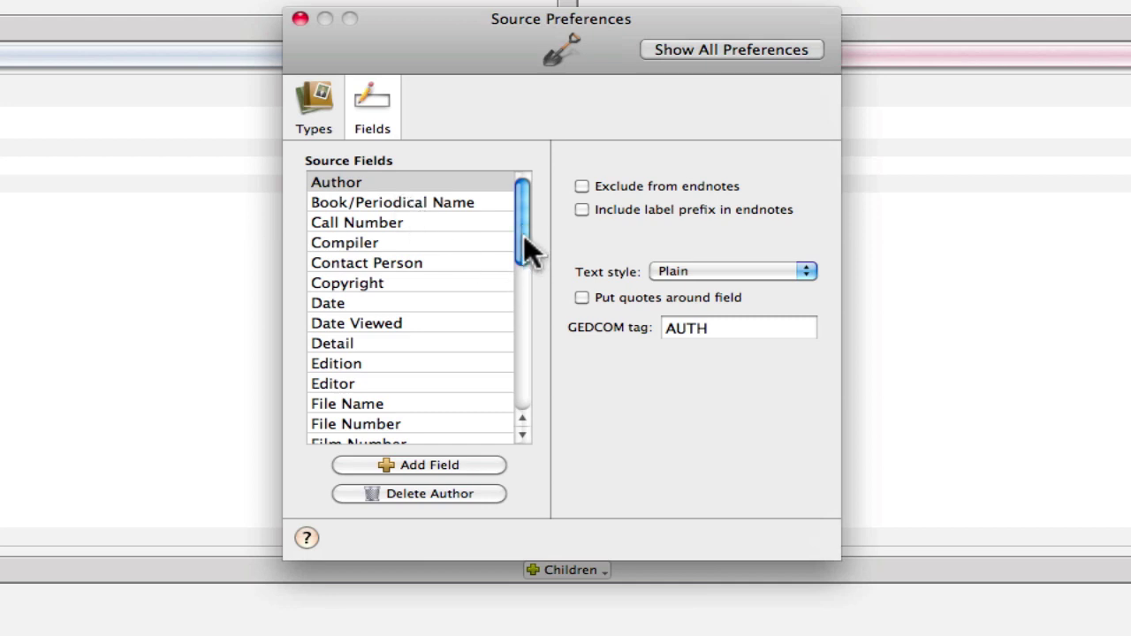
# - Add a source field named 'Item ID' with GEDCOM tag ABBR
pyautogui.click(423, 464)
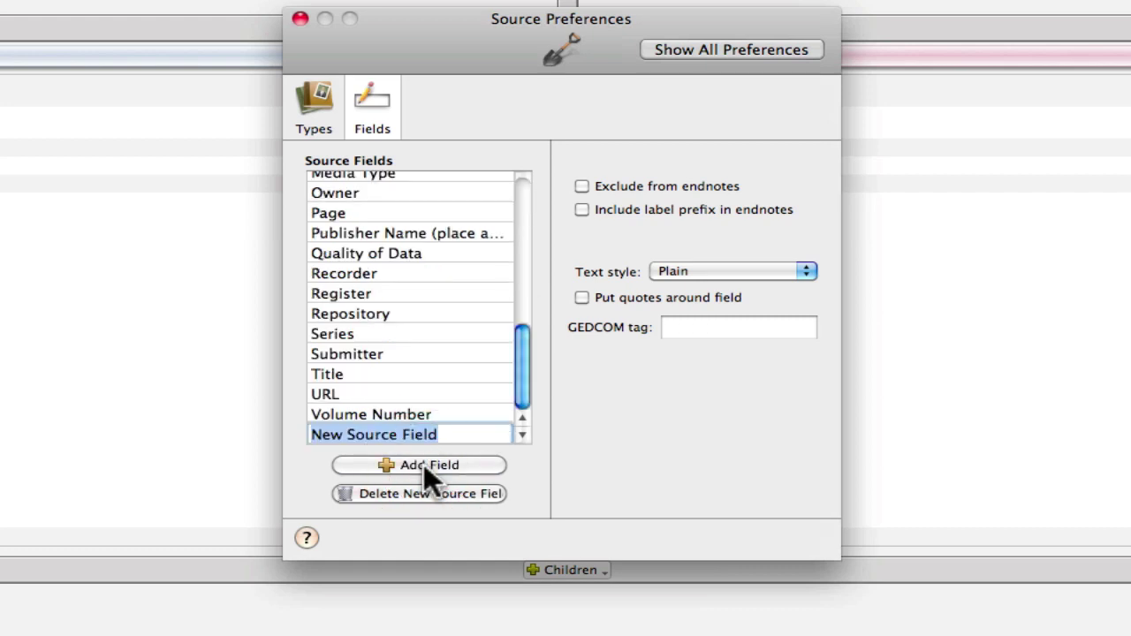
pyautogui.write('Item')
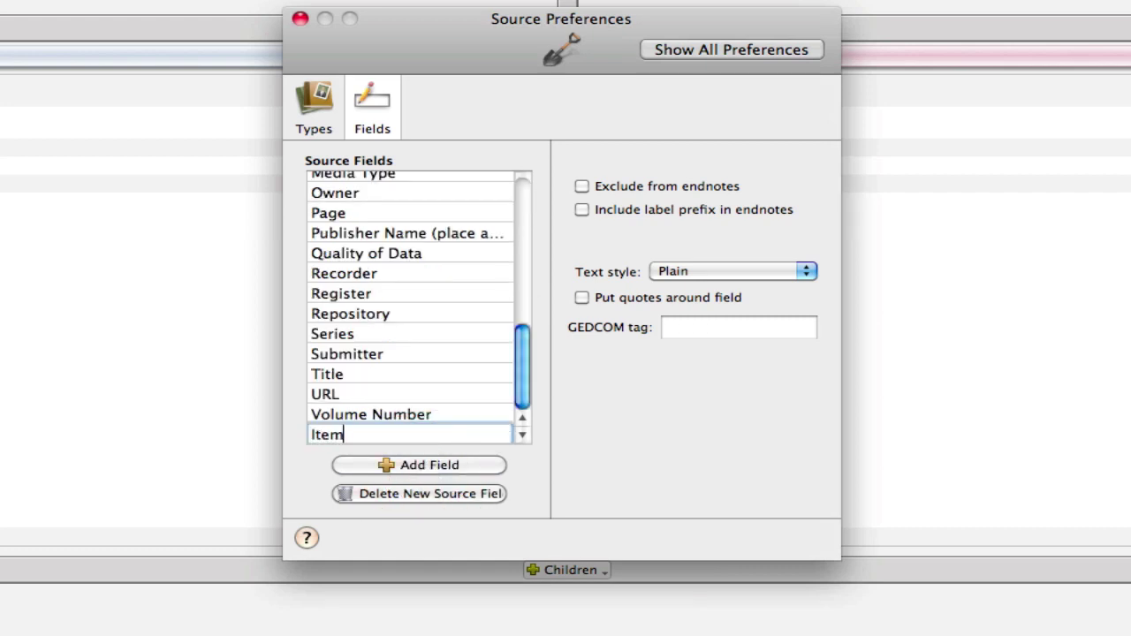
pyautogui.write(' Id')
pyautogui.press('BackSpace')
pyautogui.write('D')
pyautogui.click(673, 334)
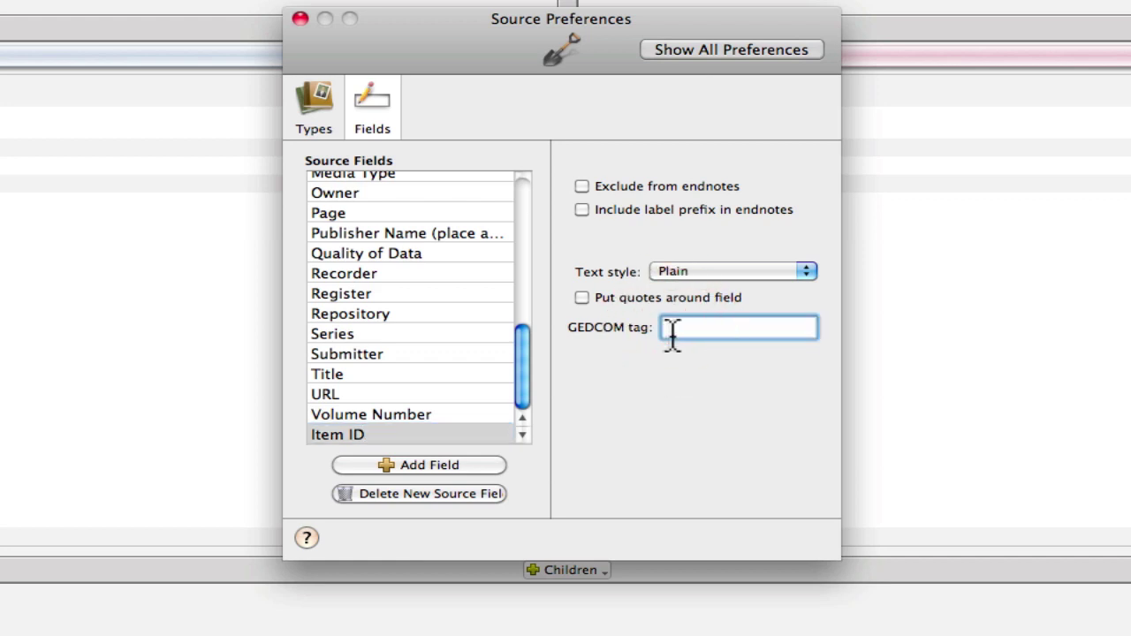
pyautogui.write('ABBR')
# - Check the Title field's tag, then add an 'Artifact ID' field tagged TITL
pyautogui.moveTo(518, 375); pyautogui.dragTo(515, 368)
pyautogui.click(349, 372)
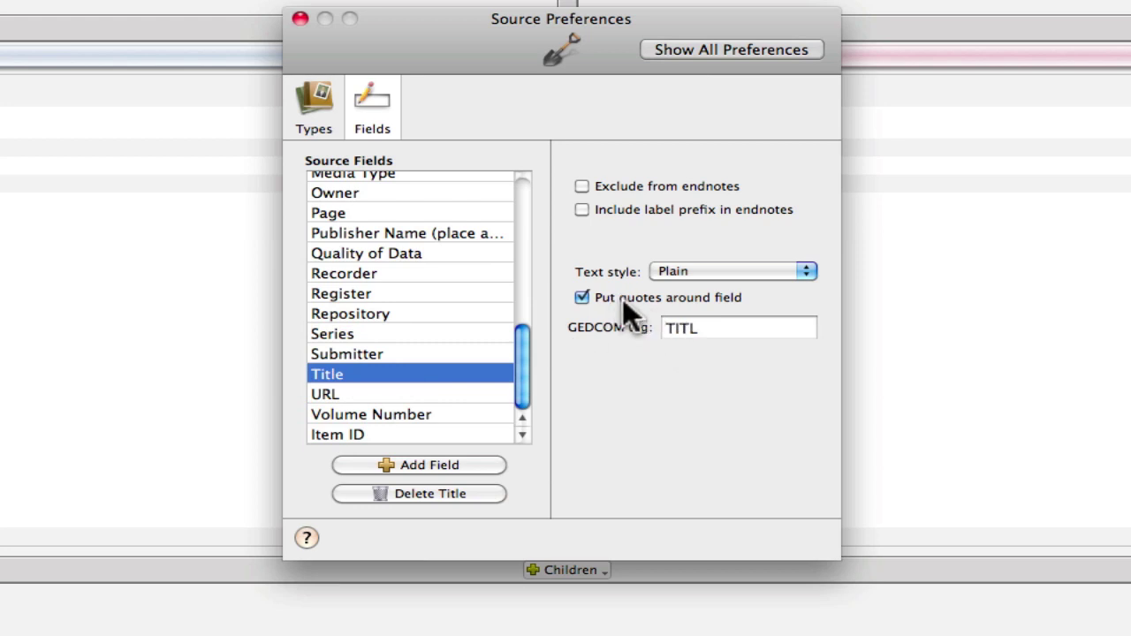
pyautogui.click(440, 461)
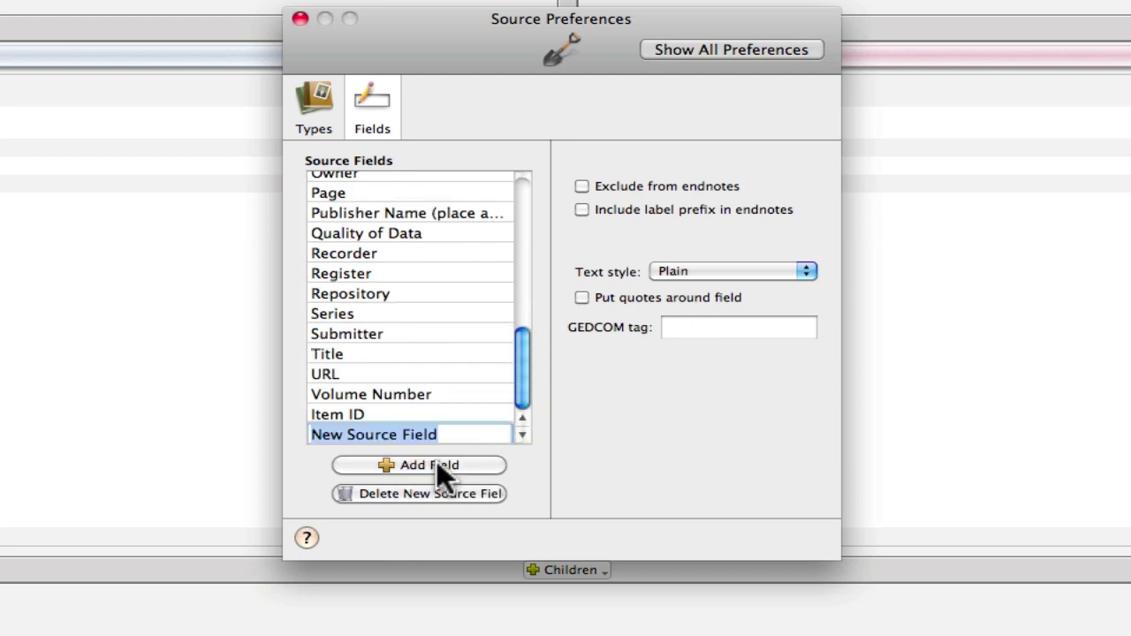
pyautogui.write('A')
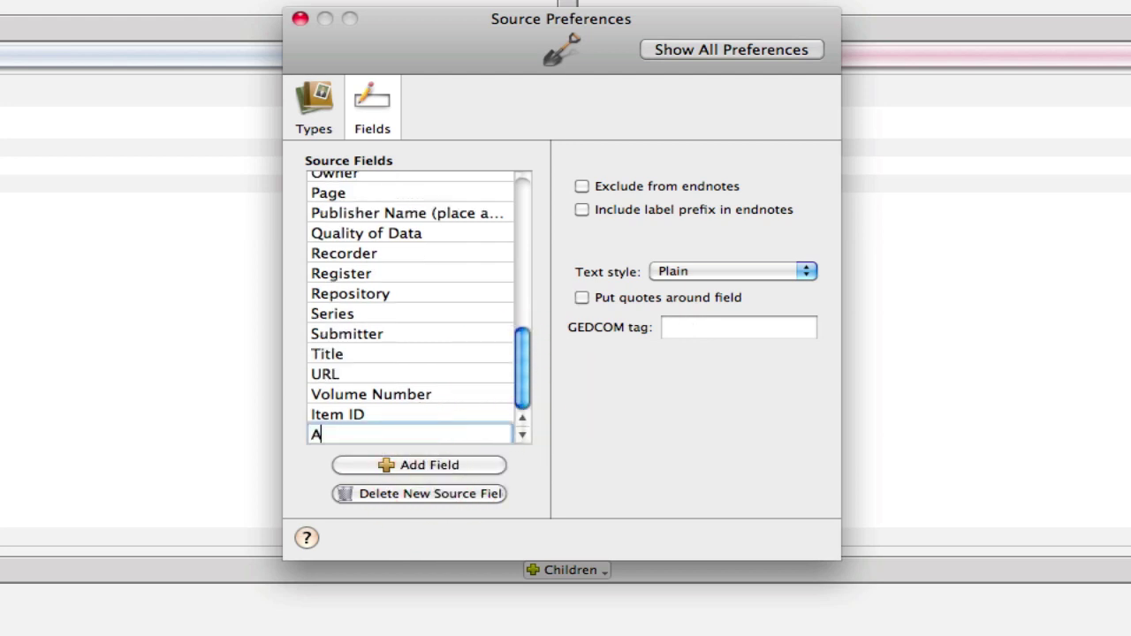
pyautogui.write('rtifact ID')
pyautogui.press('Return')
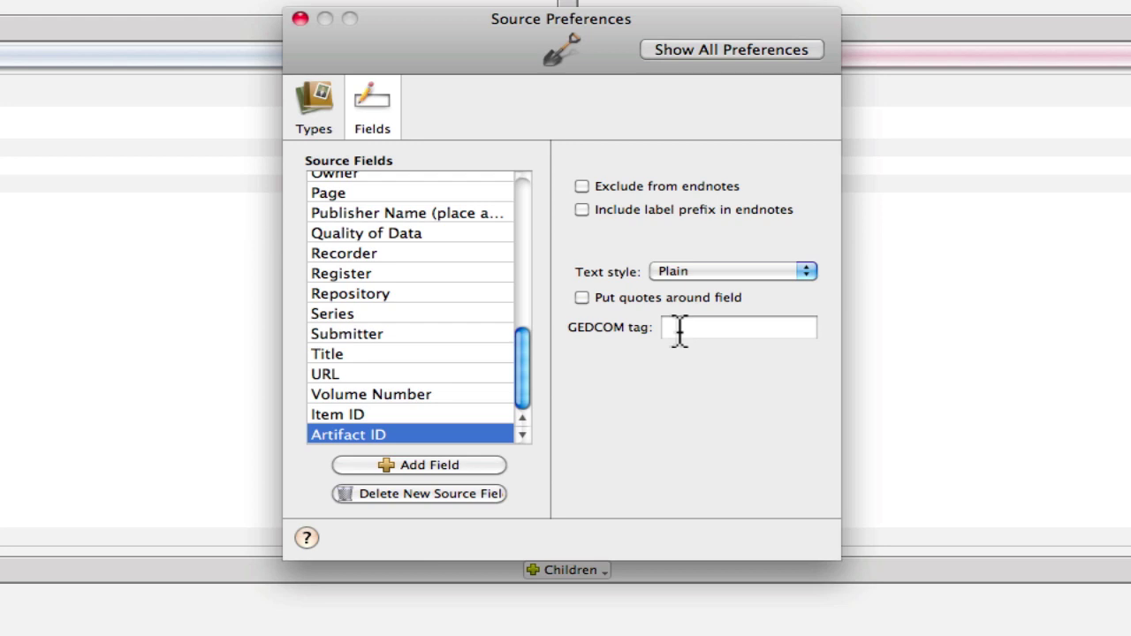
pyautogui.click(678, 331)
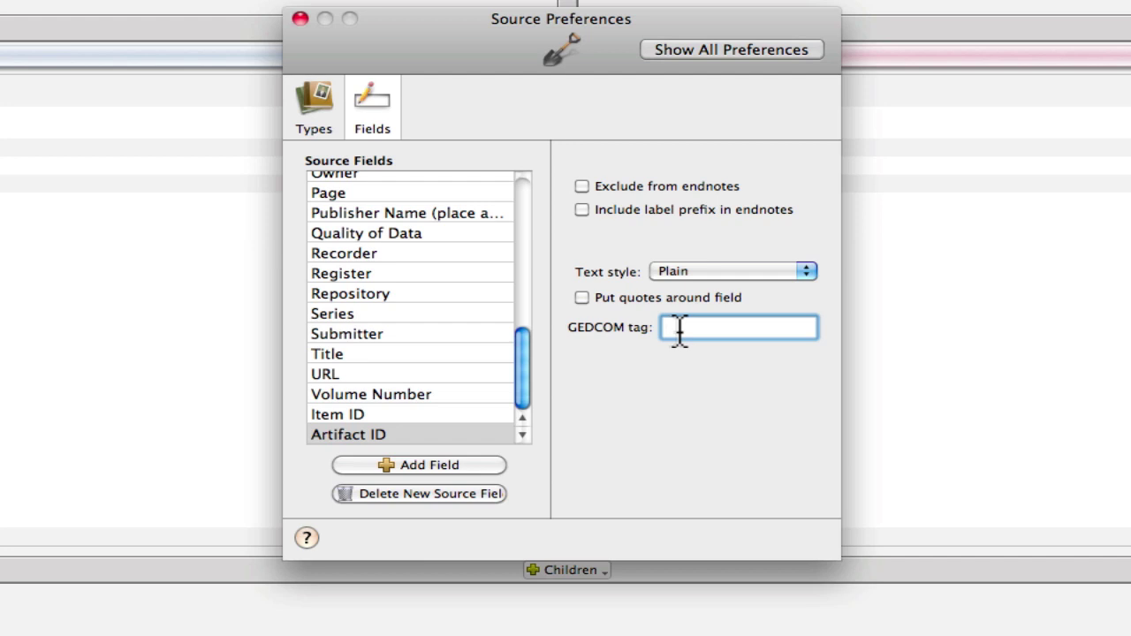
pyautogui.write('TITL')
# - Check Date's tag, add a 'Creation Date' field tagged DATE, then select Owner
pyautogui.moveTo(522, 363); pyautogui.dragTo(507, 231)
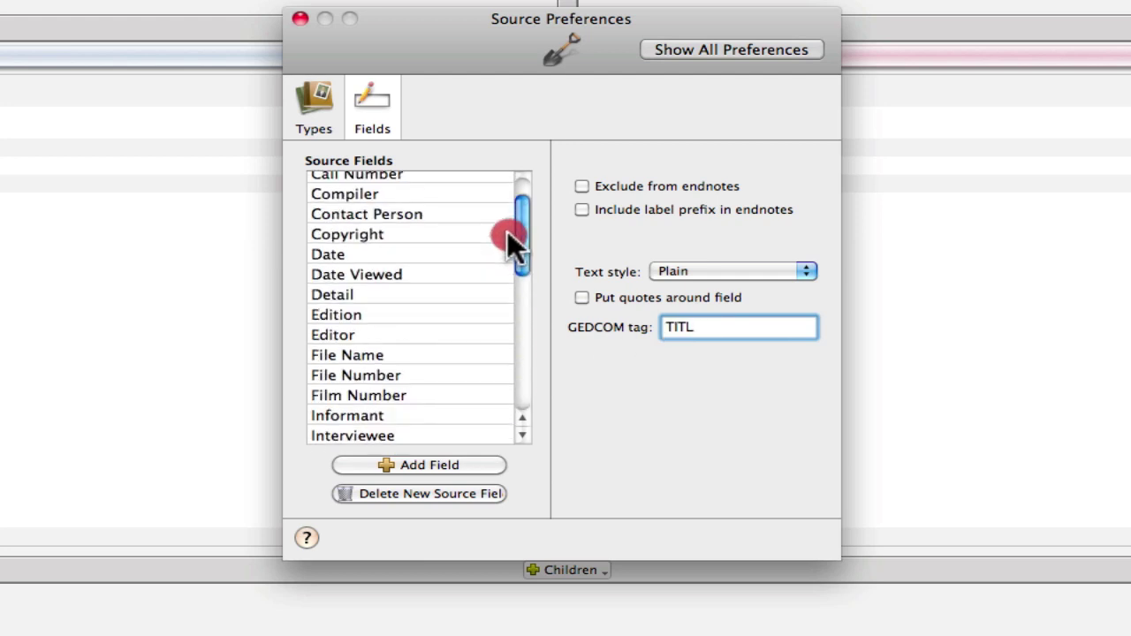
pyautogui.click(328, 257)
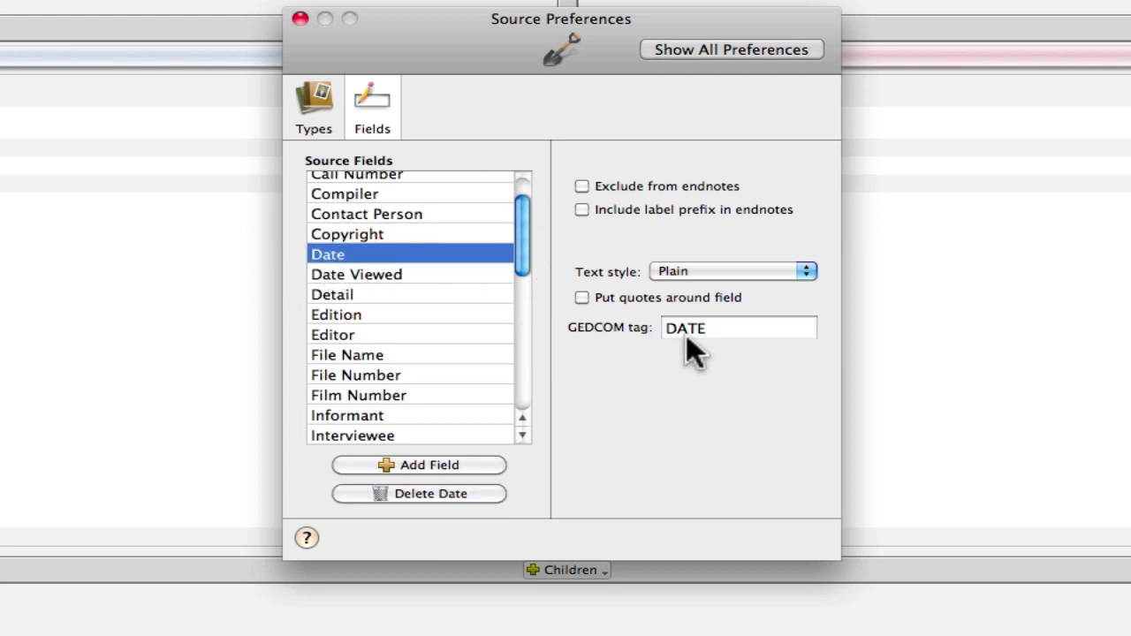
pyautogui.click(428, 463)
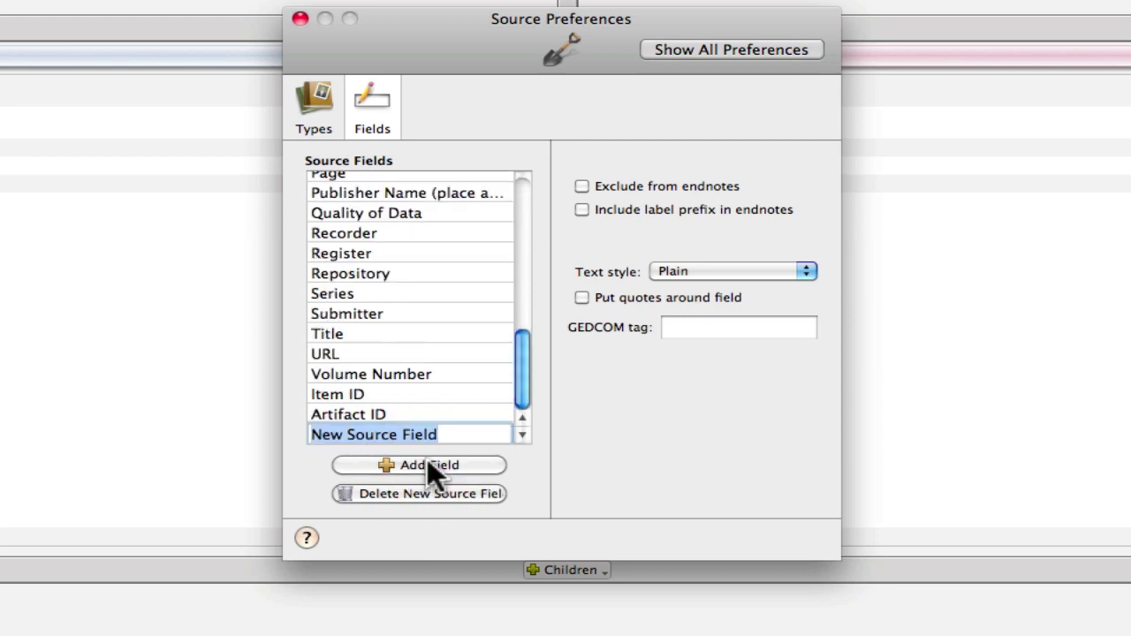
pyautogui.write('C')
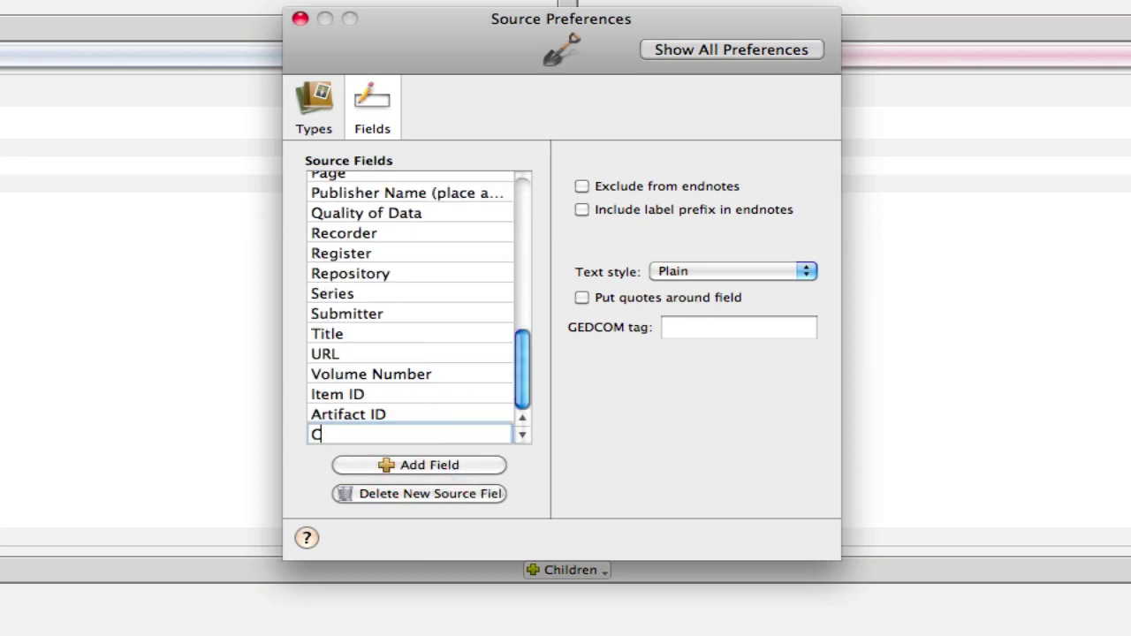
pyautogui.write('reation Date')
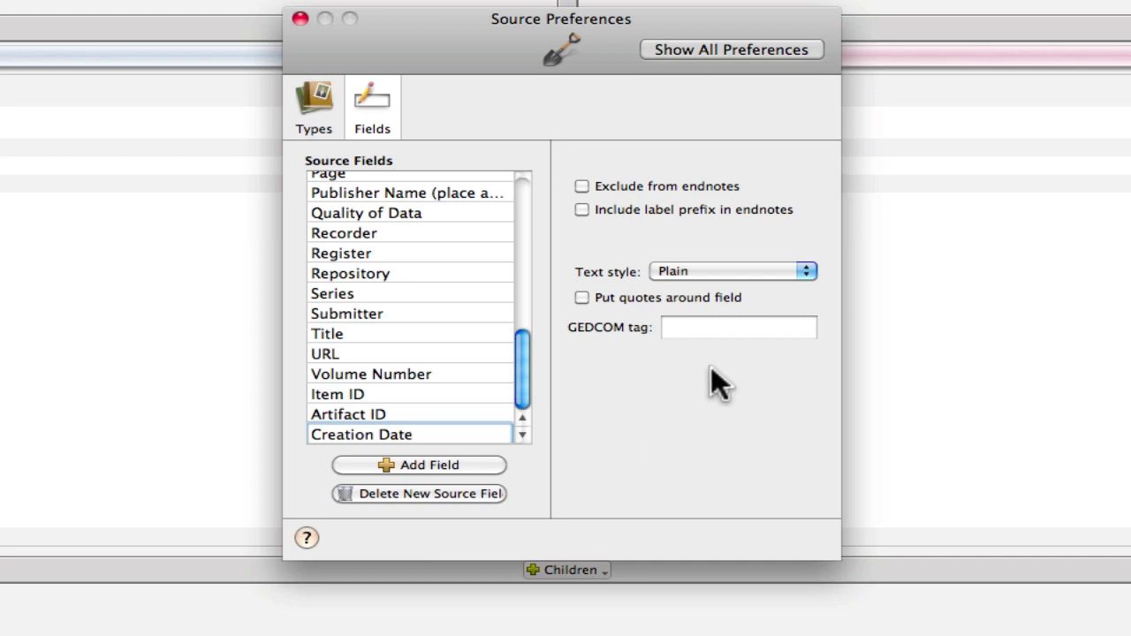
pyautogui.click(687, 328)
pyautogui.write('DAT')
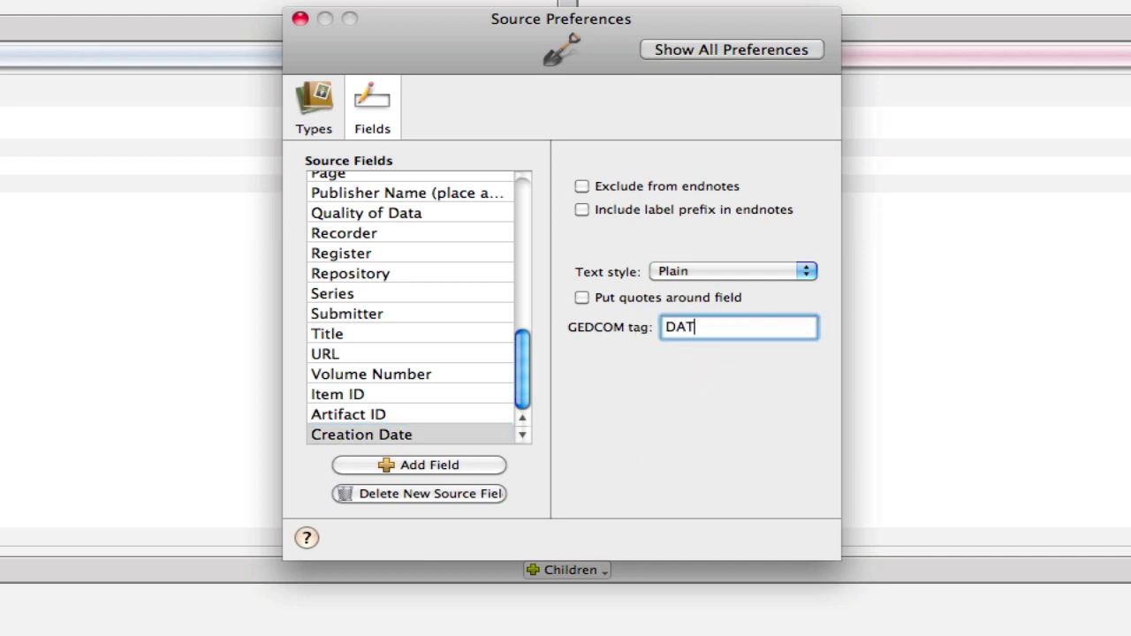
pyautogui.write('E')
pyautogui.moveTo(528, 377); pyautogui.dragTo(515, 330)
pyautogui.click(377, 292)
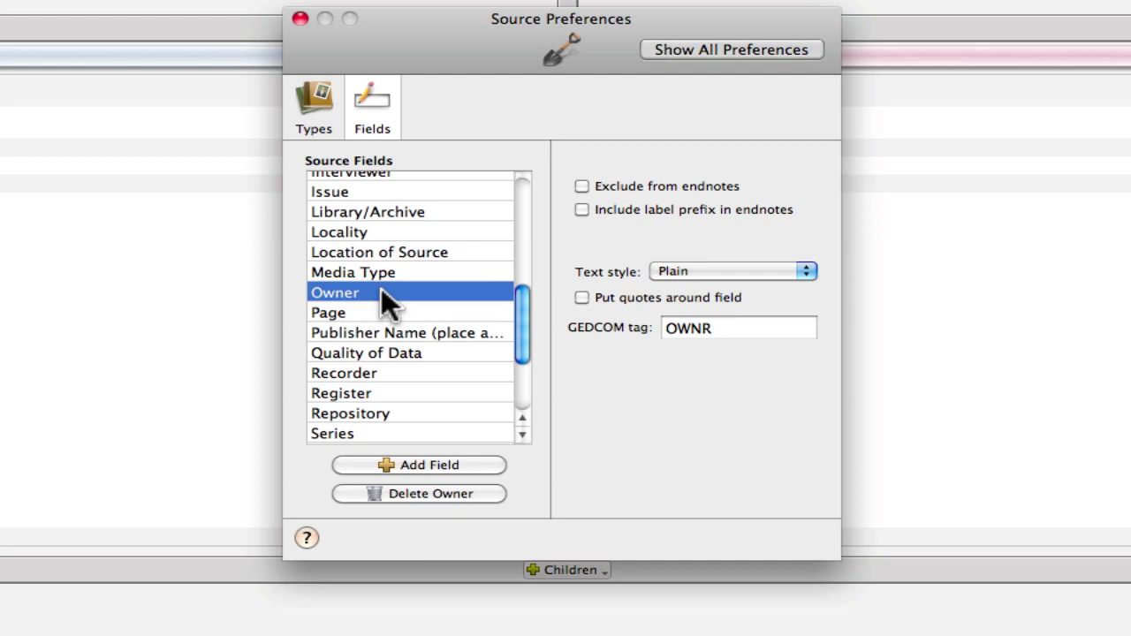
# - Rename the Owner field to 'Current or Last Known Owner', keeping its OWNR tag
pyautogui.doubleClick(383, 293)
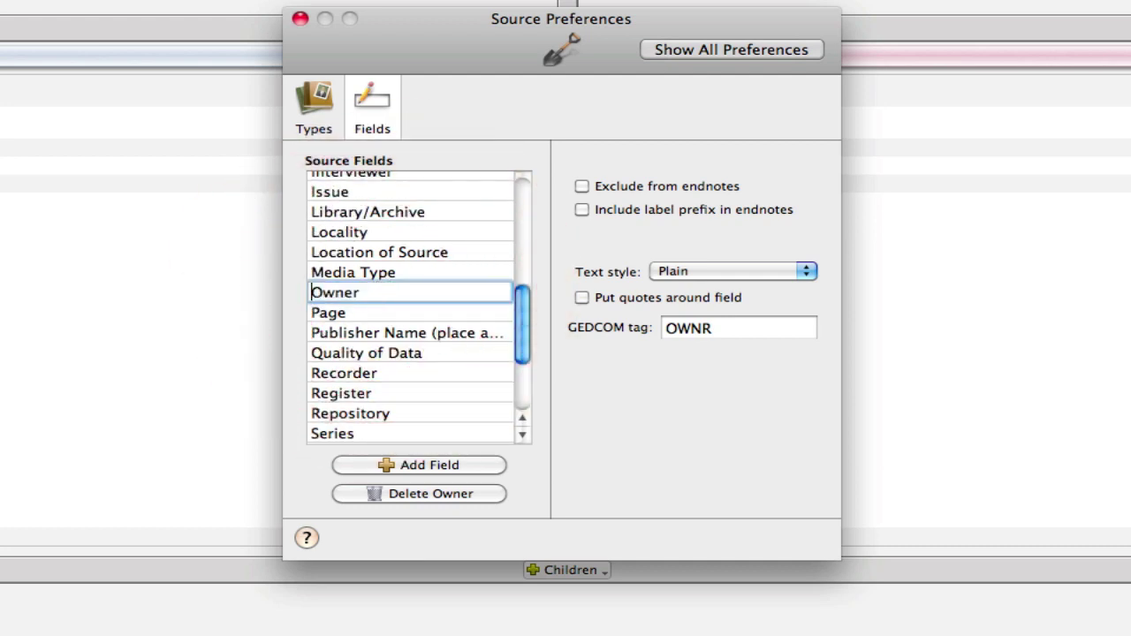
pyautogui.write('Cu')
pyautogui.write('rrent ')
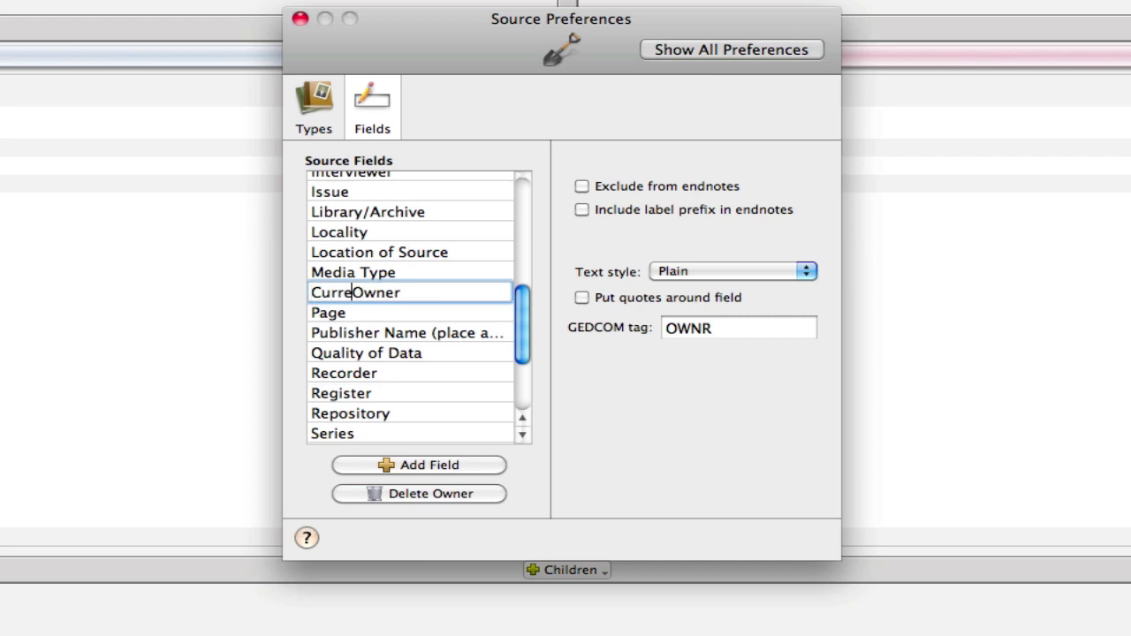
pyautogui.write('ar')
pyautogui.press('BackSpace')
pyautogui.press('BackSpace')
pyautogui.write('or ')
pyautogui.write('Last Kn')
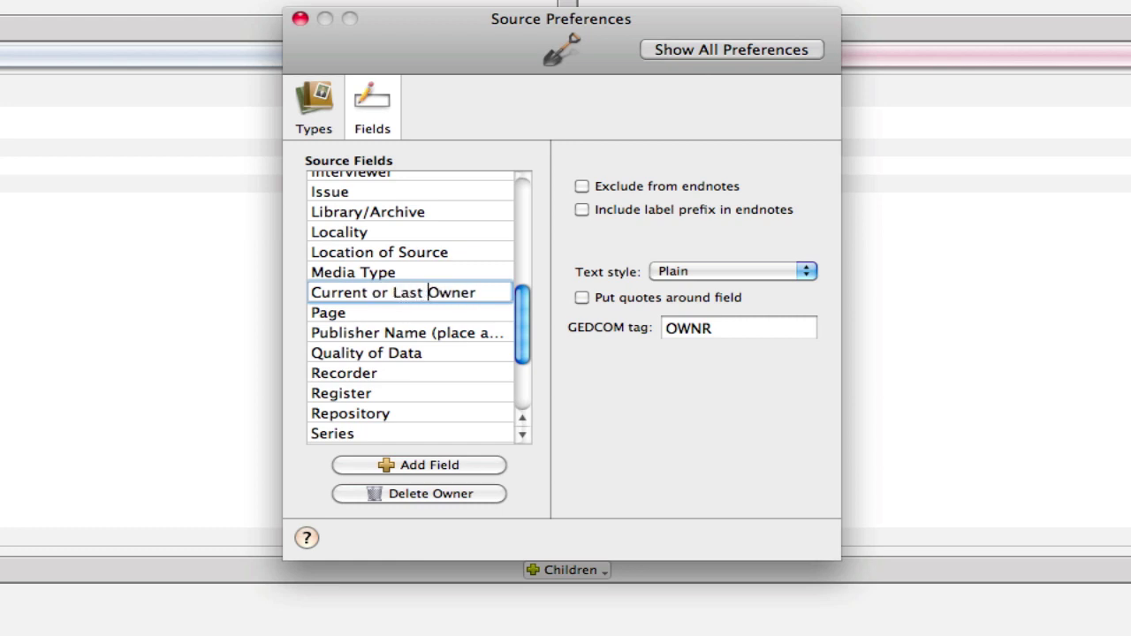
pyautogui.write('own')
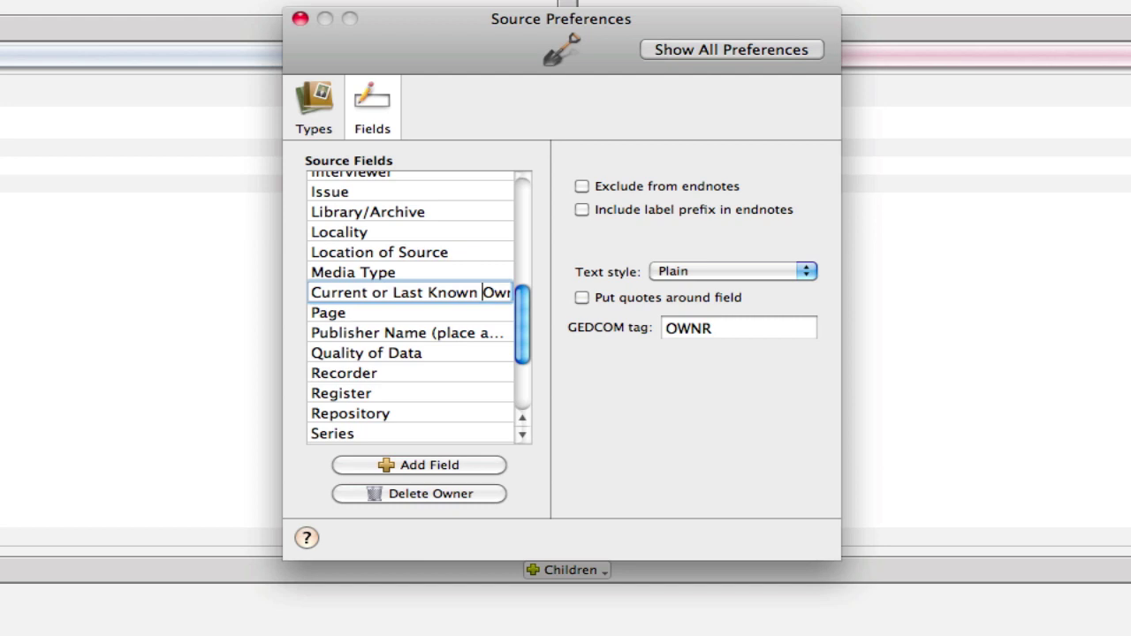
pyautogui.click(566, 368)
# - Add an 'Owner's Location' source field with GEDCOM tag LOCA
pyautogui.click(383, 249)
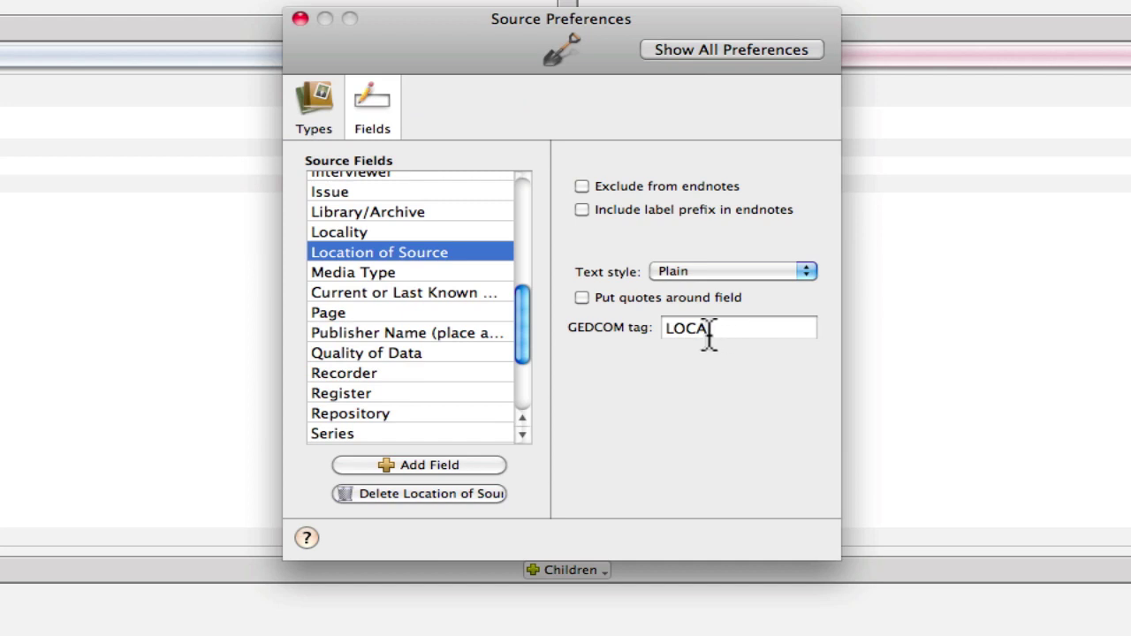
pyautogui.click(426, 460)
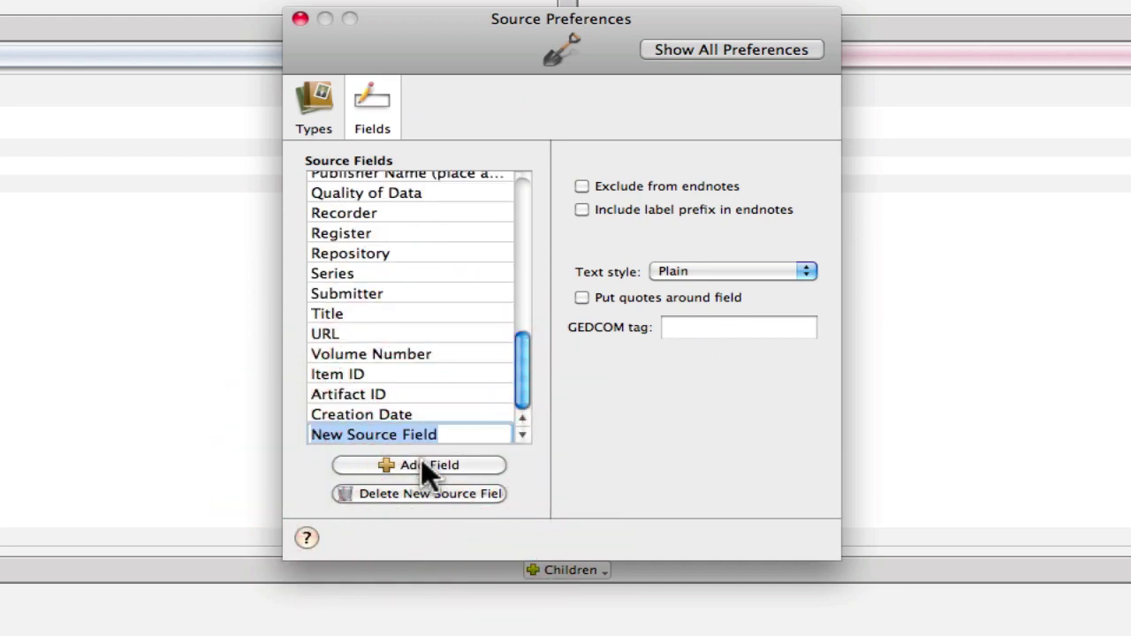
pyautogui.write('O')
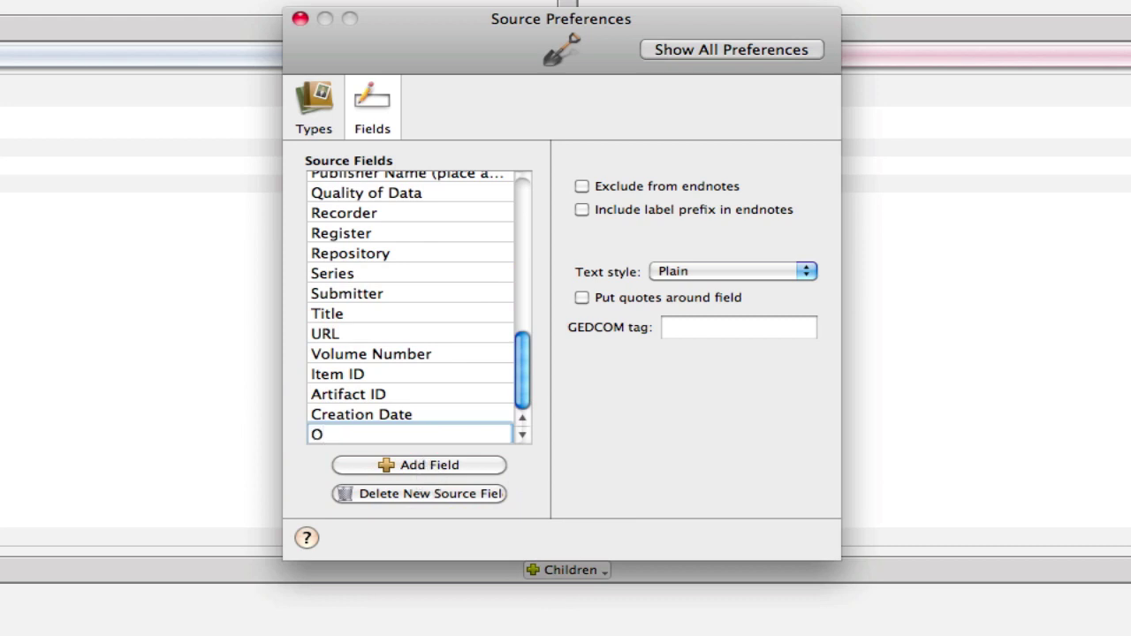
pyautogui.write("wner's Locati")
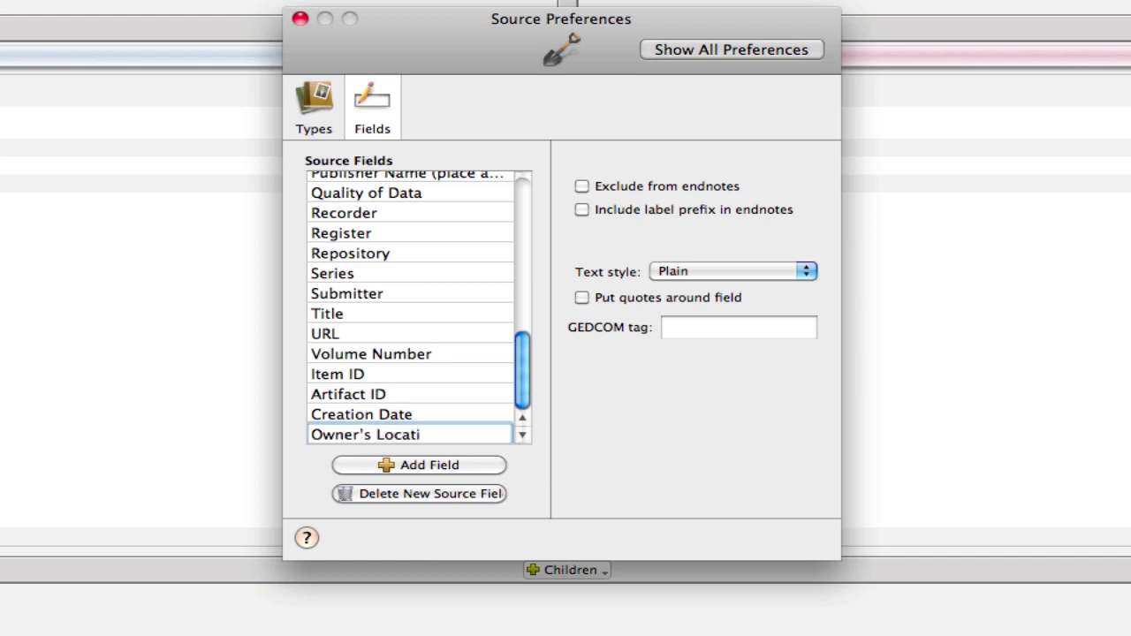
pyautogui.write('on')
pyautogui.click(676, 327)
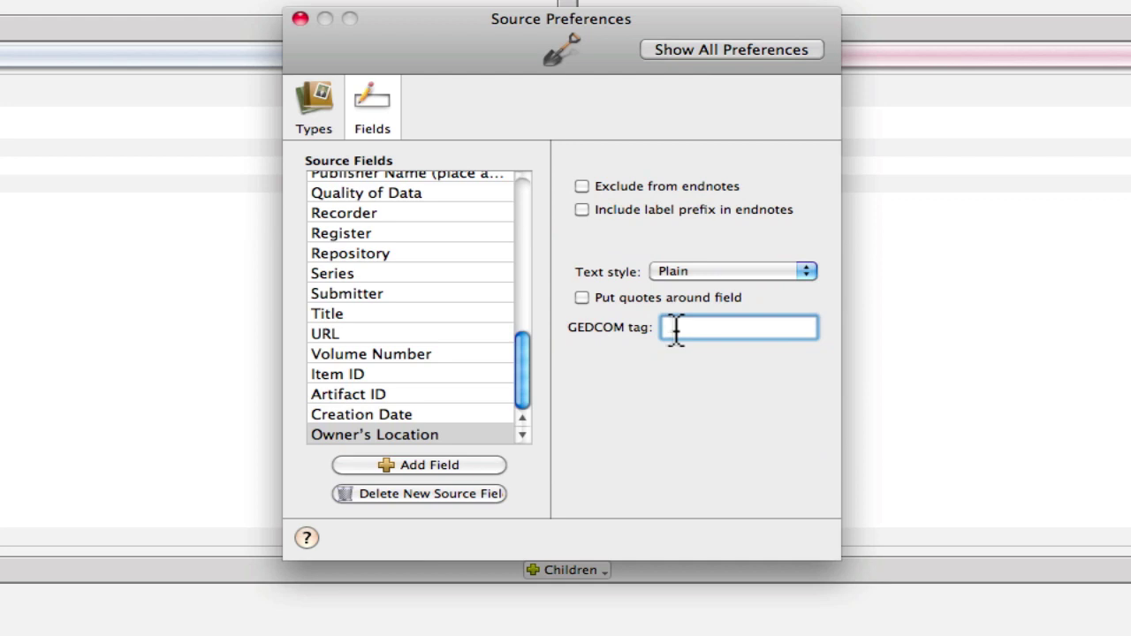
pyautogui.write('LOCA')
# - Compare Location of Source's tag with the new Owner's Location field's settings
pyautogui.scroll(1, 385, 283)
pyautogui.scroll(5, 386, 283)
pyautogui.click(382, 265)
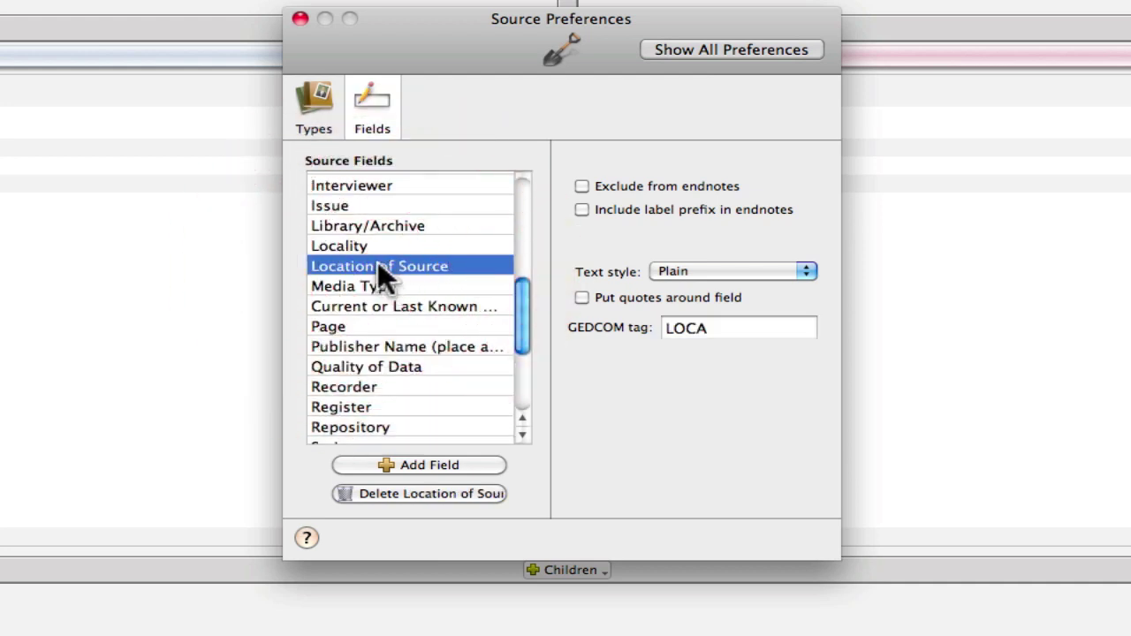
pyautogui.scroll(-6, 385, 333)
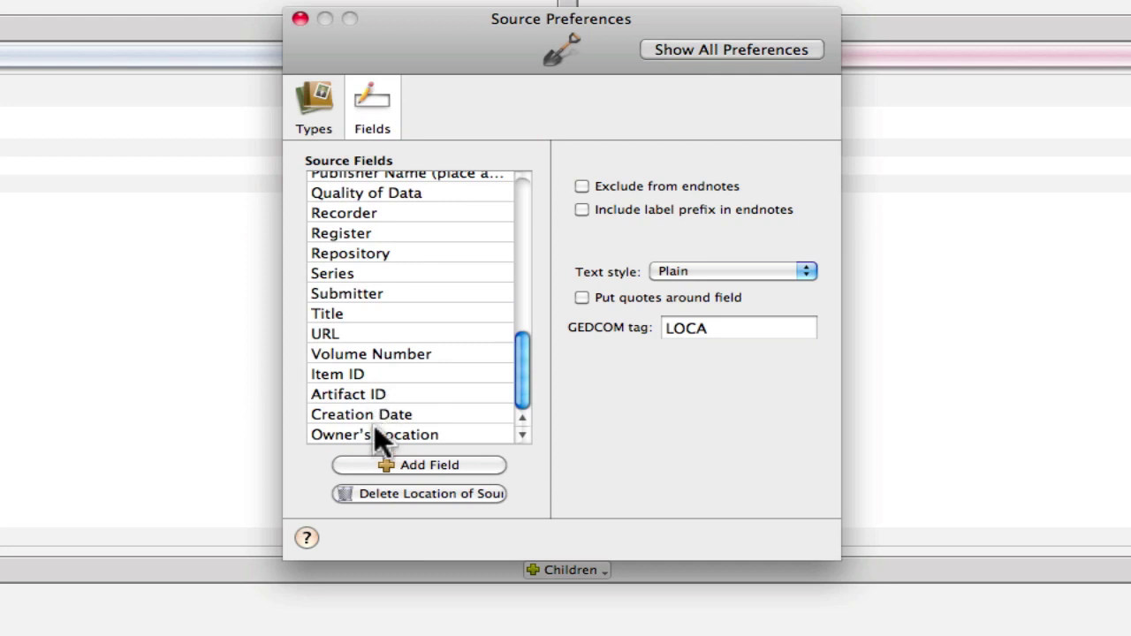
pyautogui.click(375, 434)
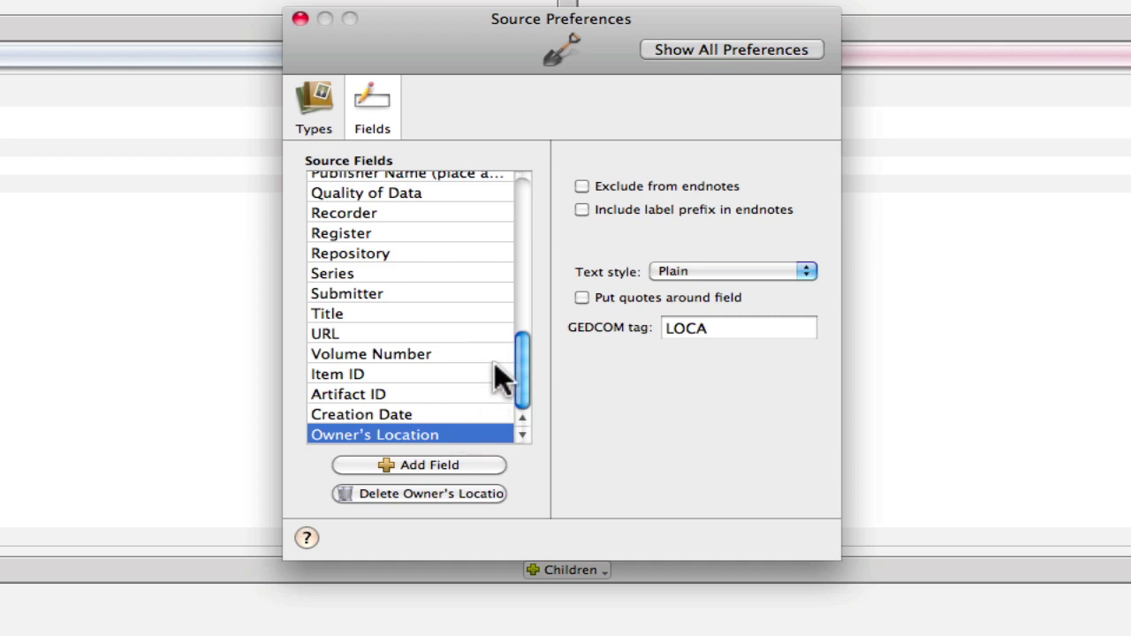
# - Add a 'Year Owned' source field with GEDCOM tag DATE
pyautogui.scroll(1, 495, 372)
pyautogui.scroll(-1, 495, 371)
pyautogui.click(420, 465)
pyautogui.write('Yea')
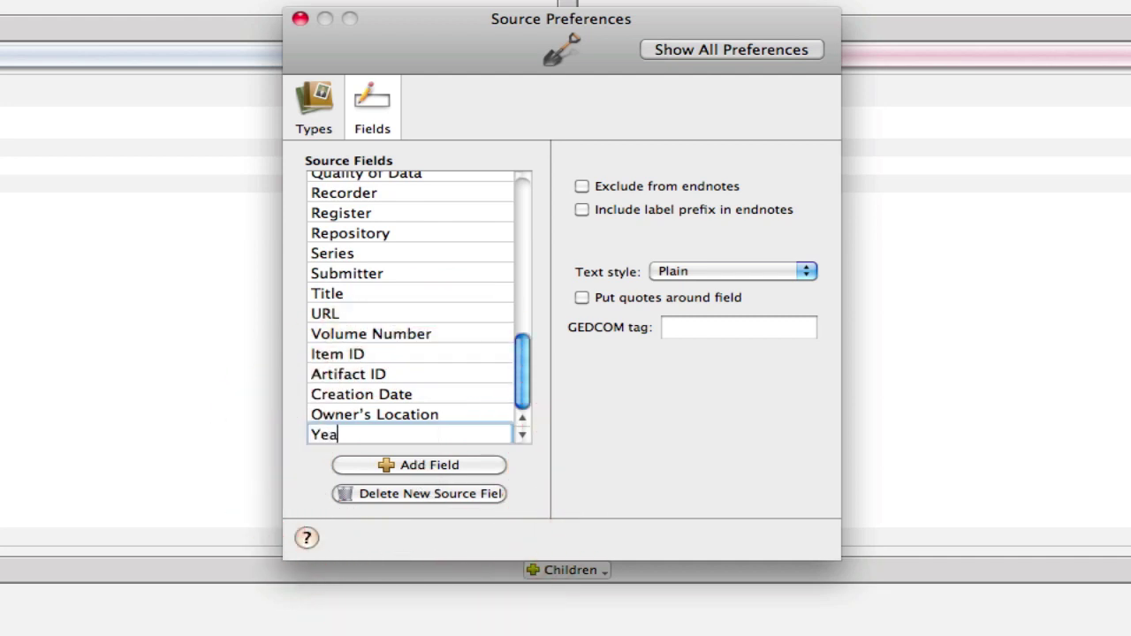
pyautogui.write('r Owned')
pyautogui.press('Return')
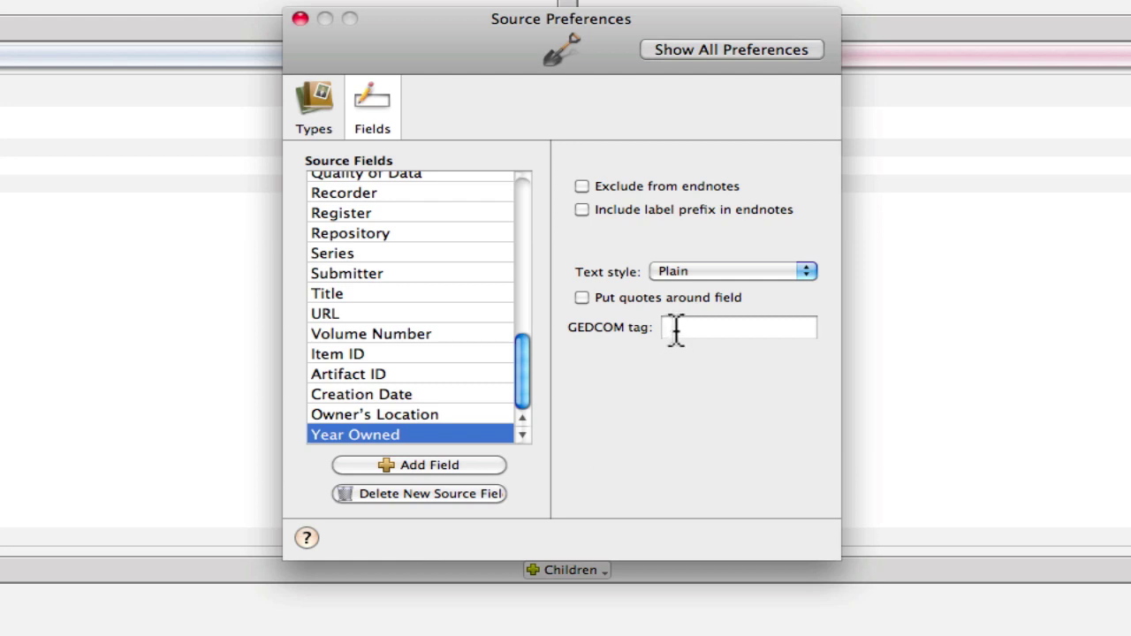
pyautogui.click(675, 329)
pyautogui.write('DATE')
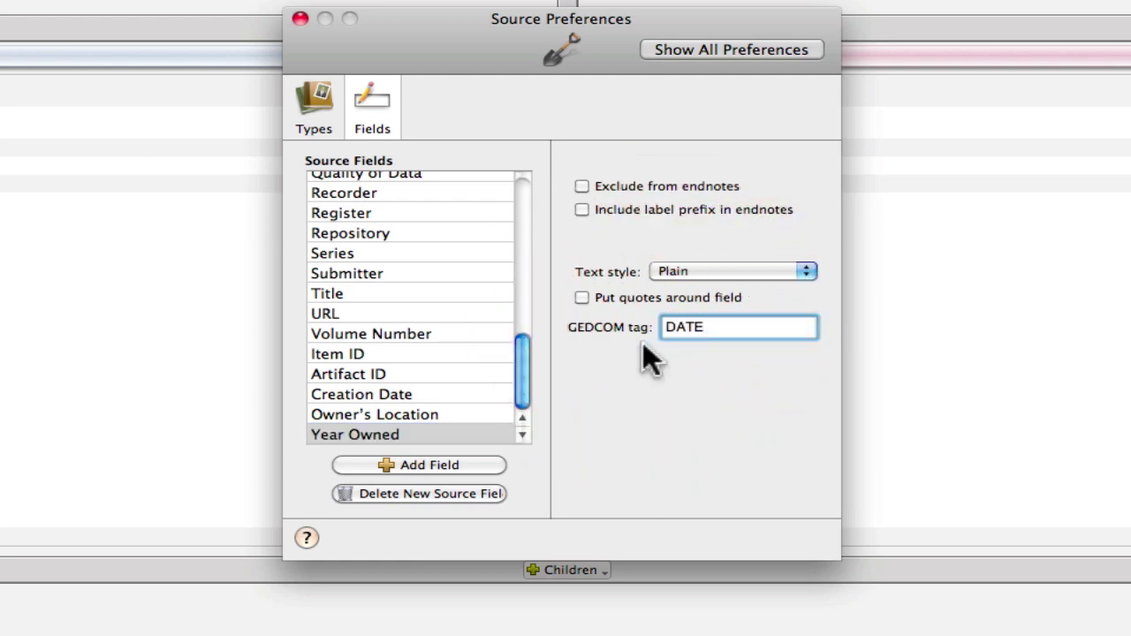
# - Extend the field name to 'Year Owned (if know and not personally held)'
pyautogui.click(421, 425)
pyautogui.click(406, 431)
pyautogui.click(408, 434)
pyautogui.write('(')
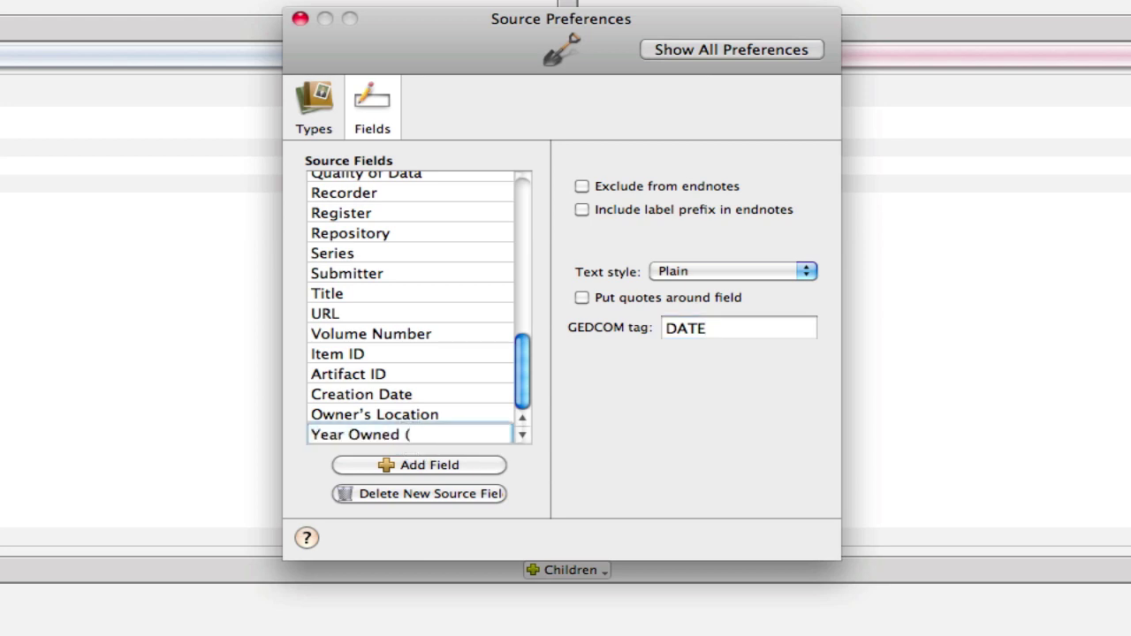
pyautogui.write('if know and ')
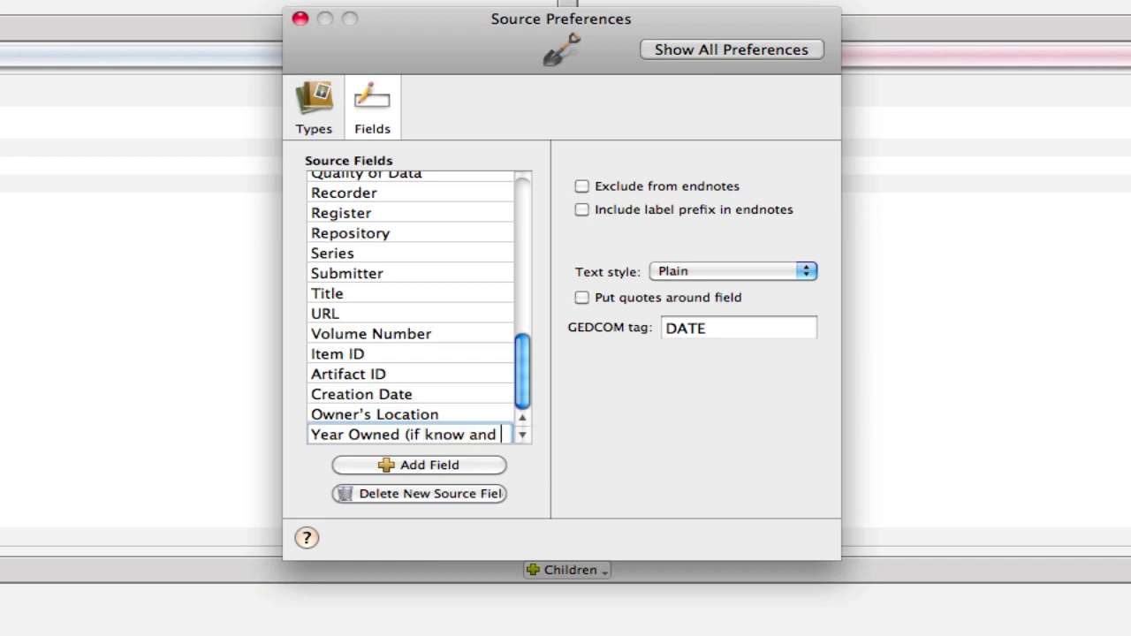
pyautogui.write('not held')
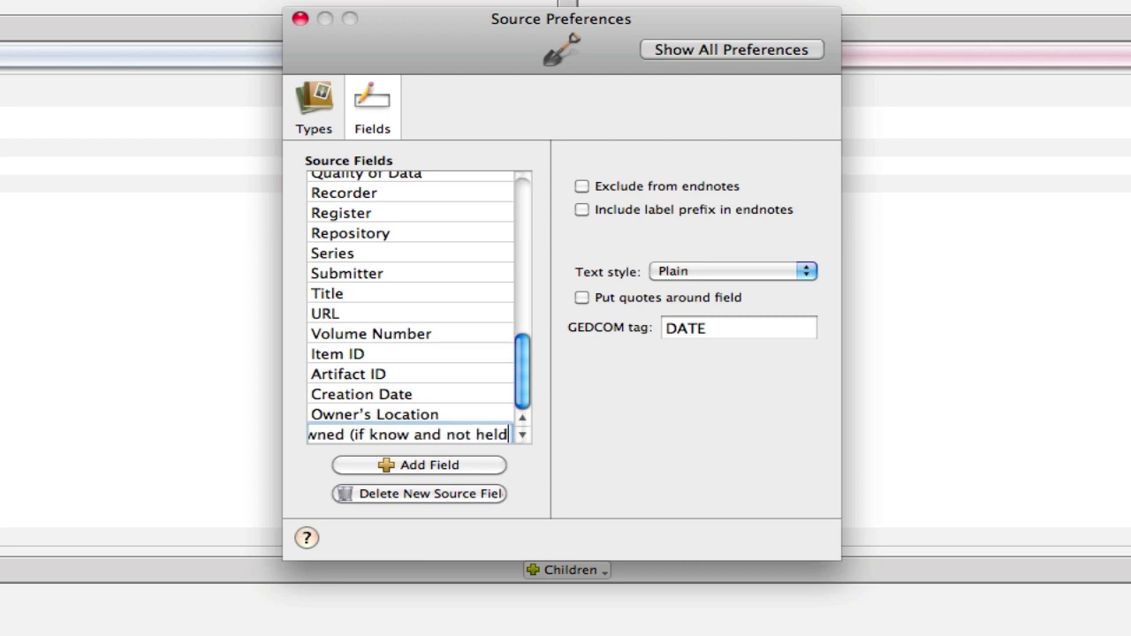
pyautogui.press('BackSpace')
pyautogui.press('BackSpace')
pyautogui.press('BackSpace')
pyautogui.press('BackSpace')
pyautogui.write('personally held)')
pyautogui.press('Return')
pyautogui.click(424, 432)
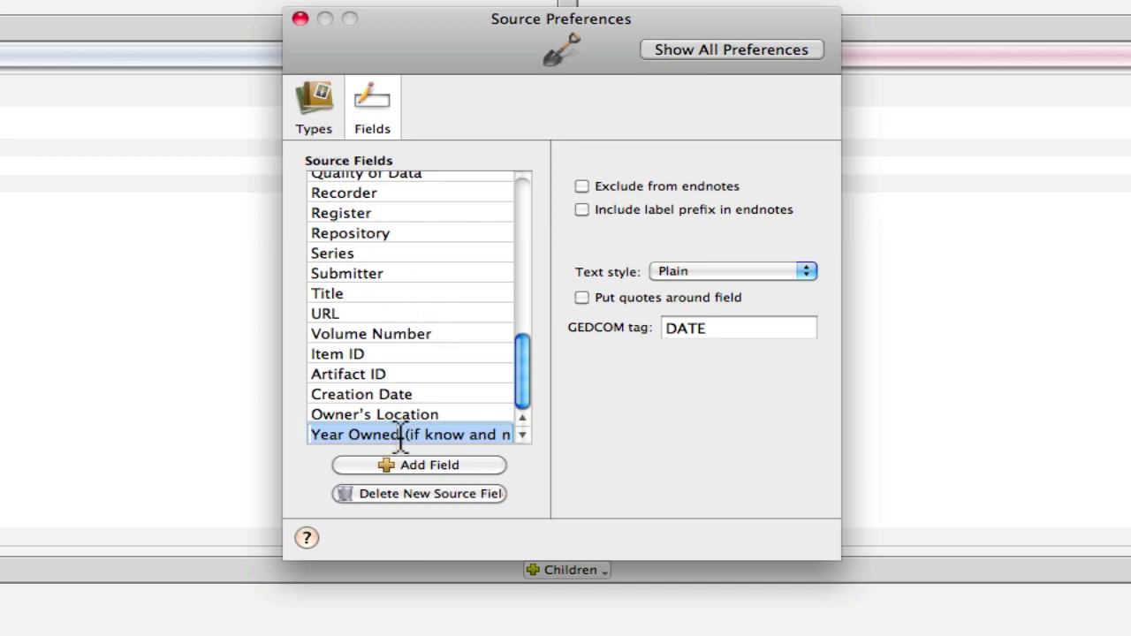
# - Create a new source type named 'Private Holdings: Artifact'
pyautogui.click(322, 106)
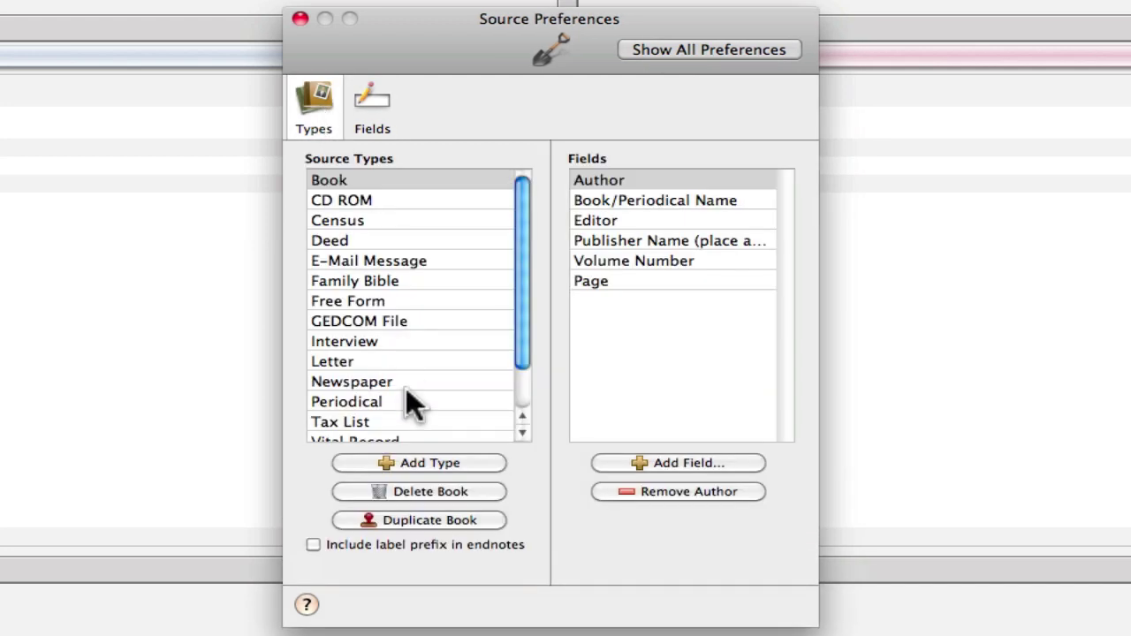
pyautogui.click(409, 461)
pyautogui.write('P')
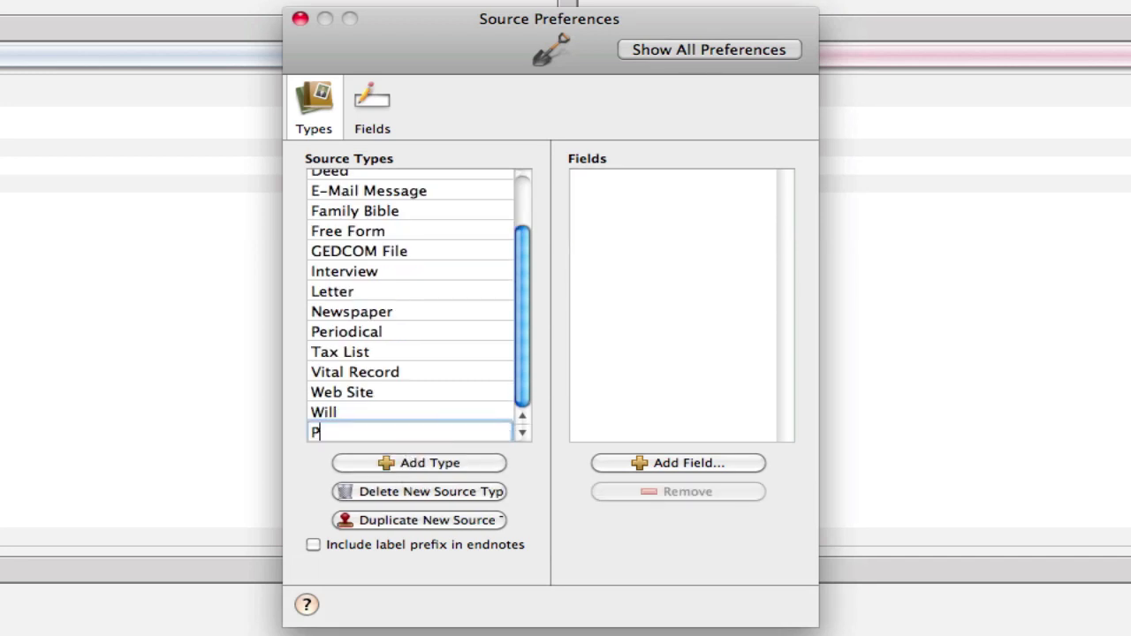
pyautogui.write('riv')
pyautogui.press('BackSpace')
pyautogui.press('BackSpace')
pyautogui.write('rivate Holdings')
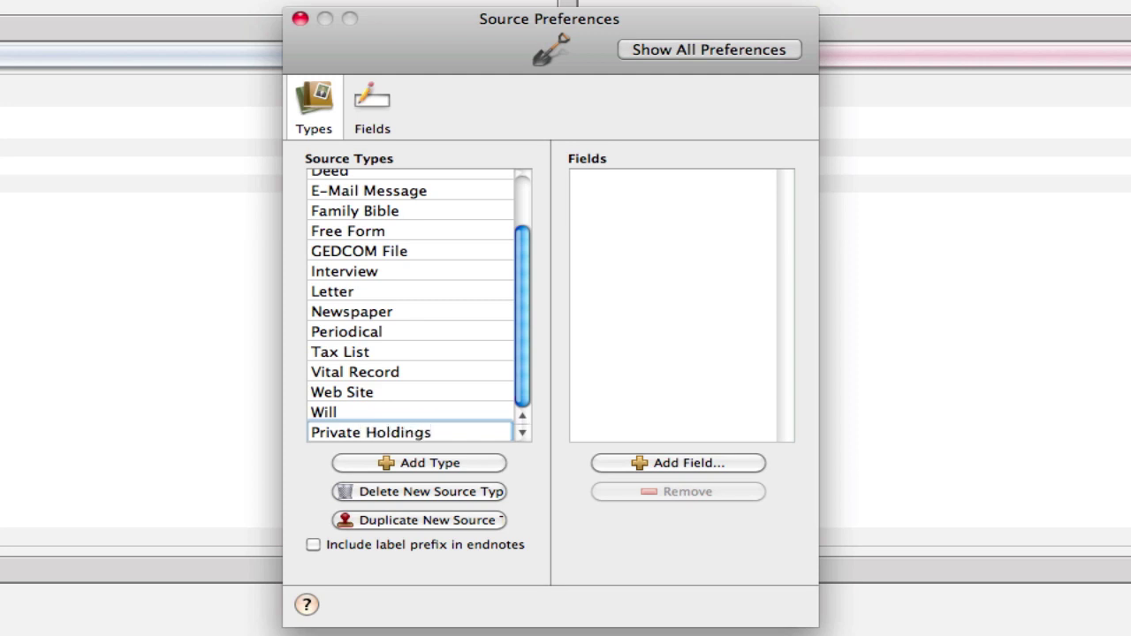
pyautogui.write(': Artifact')
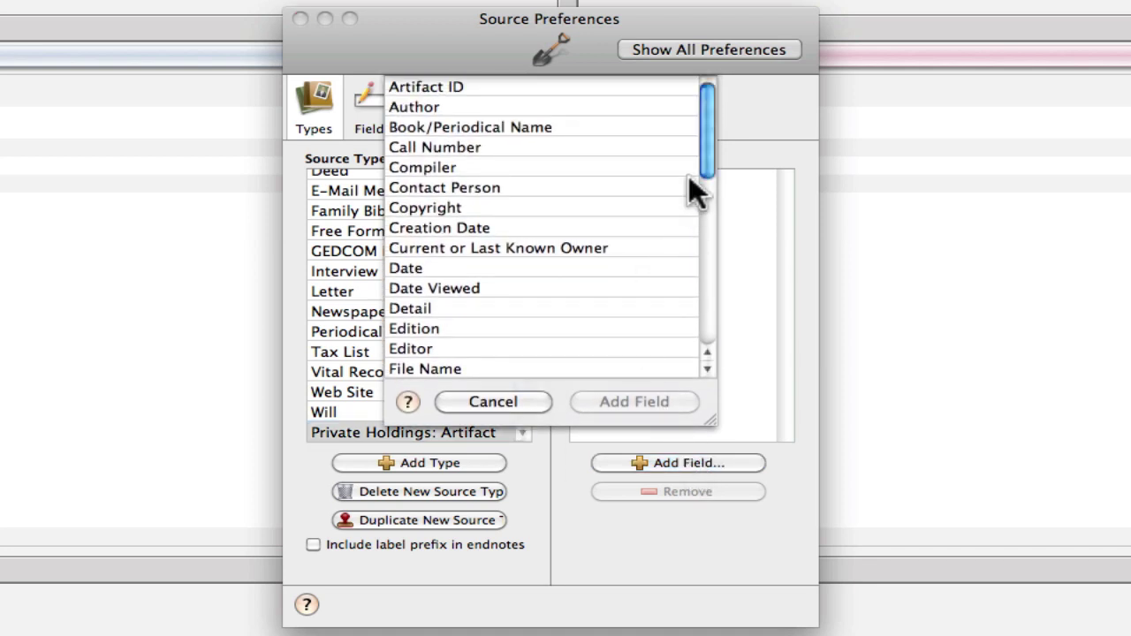
# - Add the Item ID and Artifact ID fields to the new type
pyautogui.moveTo(707, 132); pyautogui.dragTo(706, 206)
pyautogui.click(466, 295)
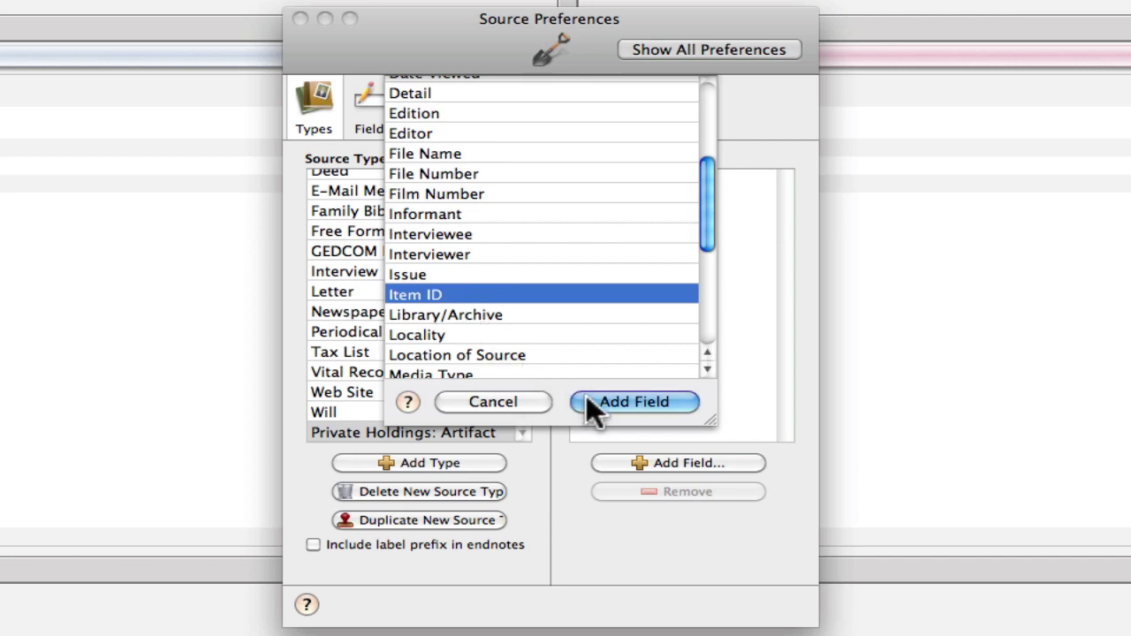
pyautogui.click(527, 352)
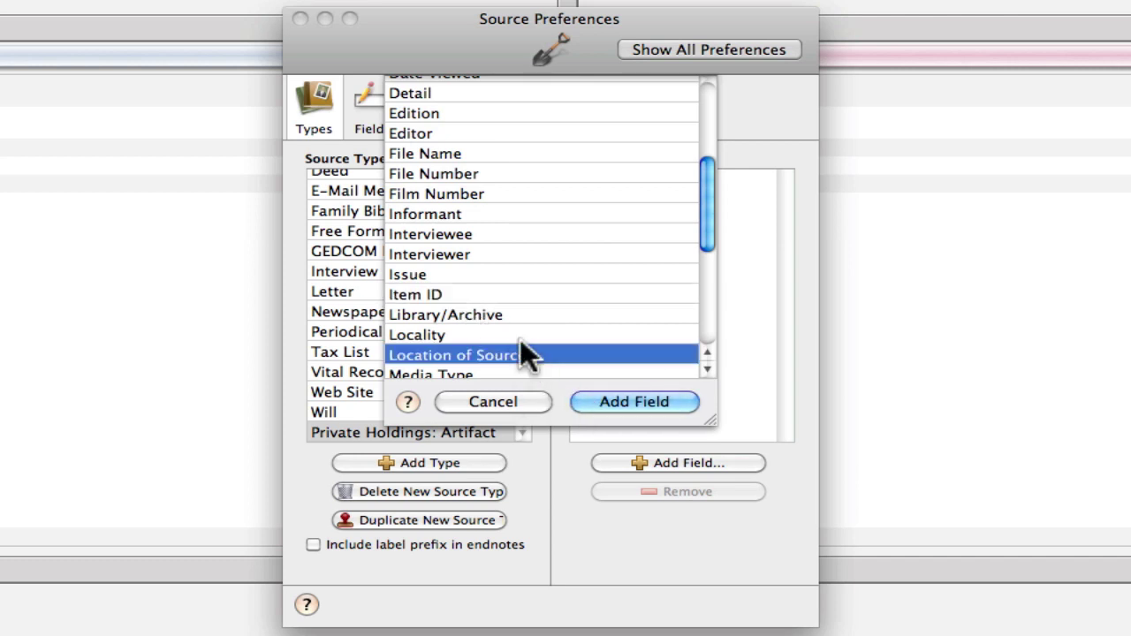
pyautogui.click(477, 294)
pyautogui.click(624, 402)
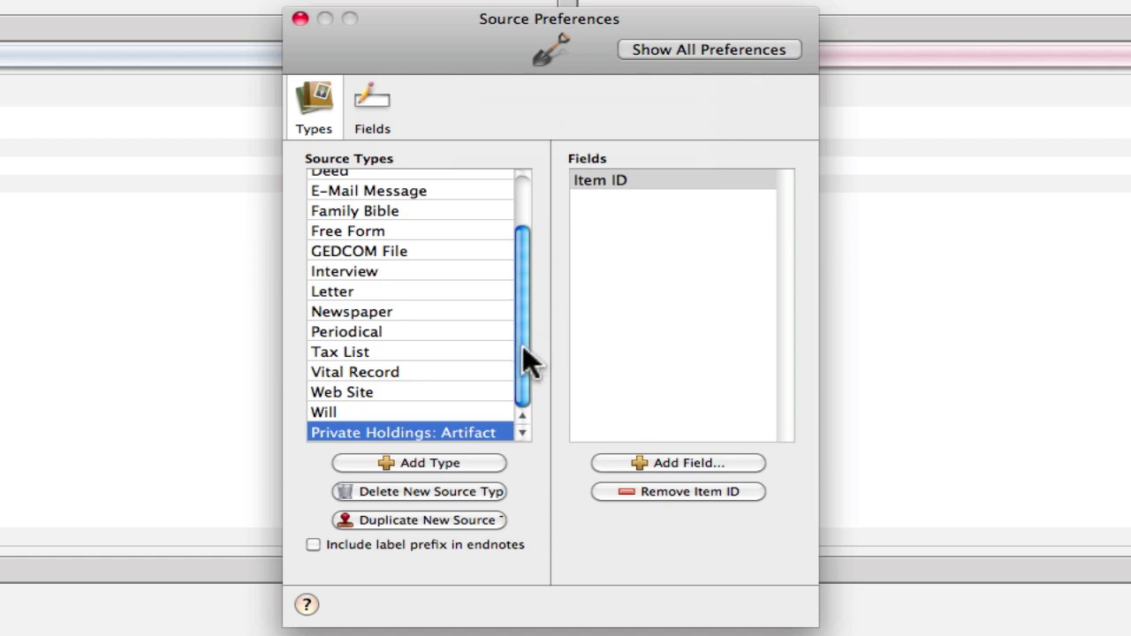
pyautogui.moveTo(518, 247); pyautogui.dragTo(515, 182)
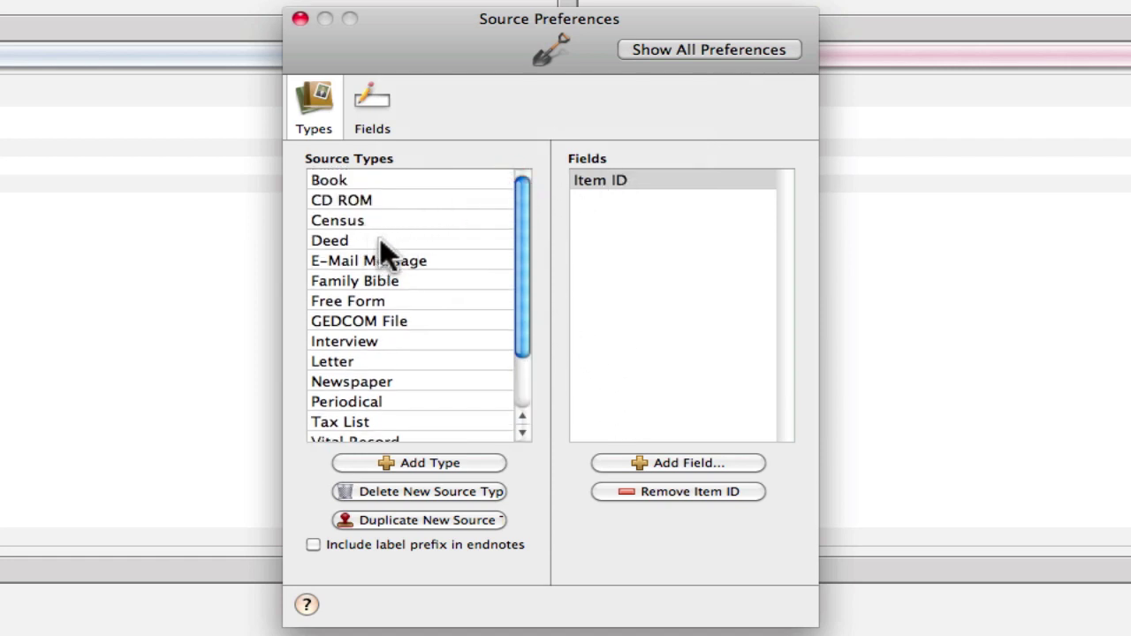
pyautogui.click(663, 462)
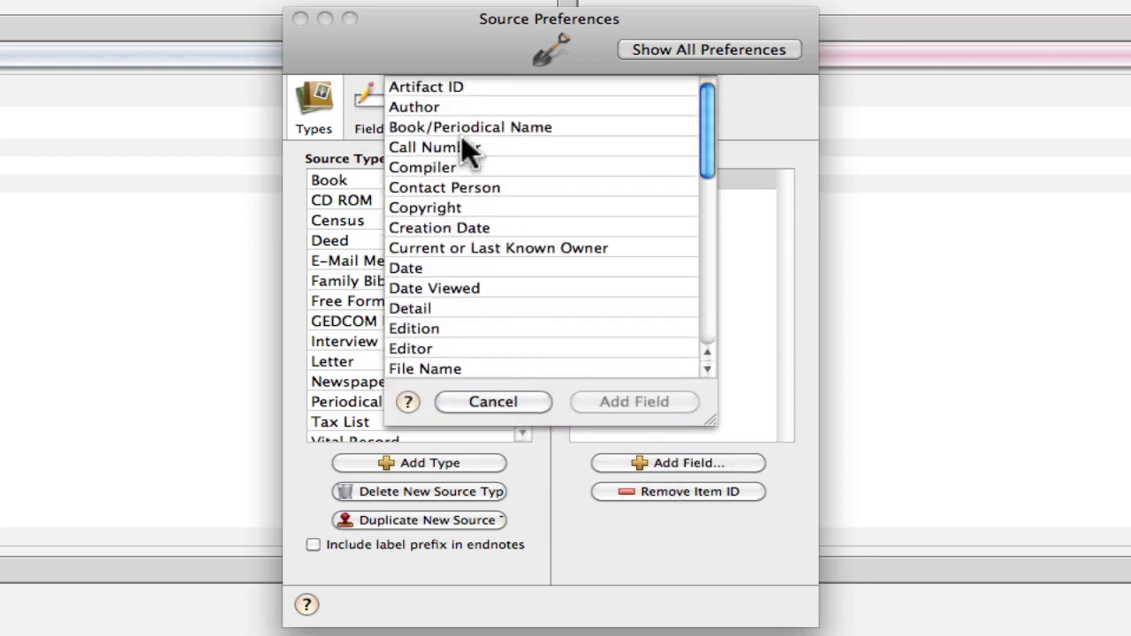
pyautogui.click(515, 88)
pyautogui.click(622, 406)
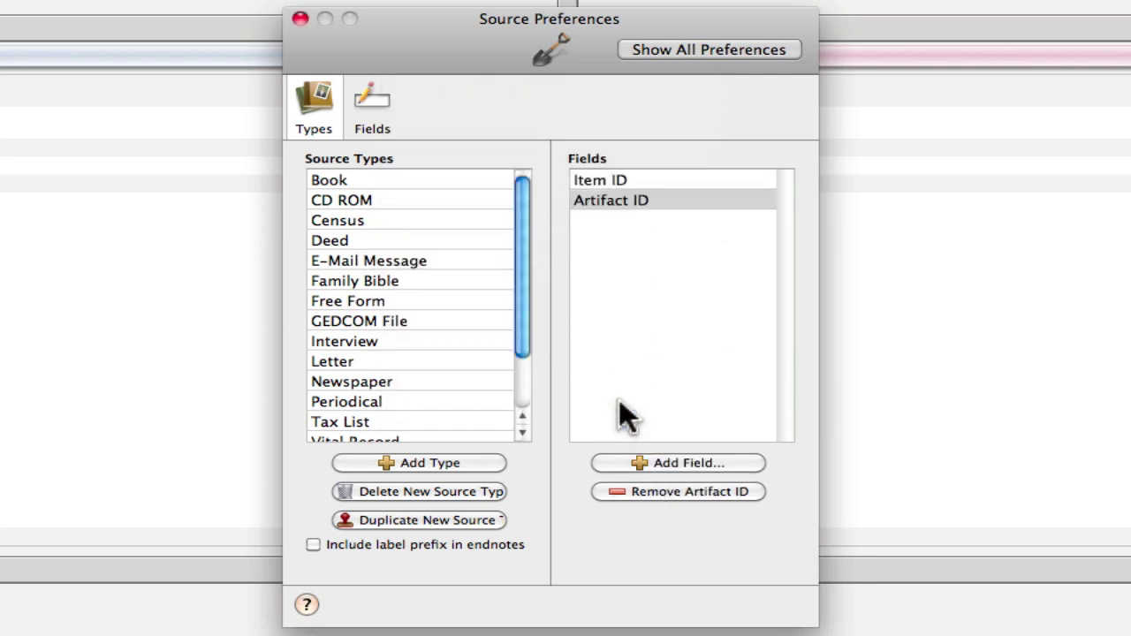
# - Add Creation Date, Current or Last Known Owner, and Owner's Location fields
pyautogui.click(657, 466)
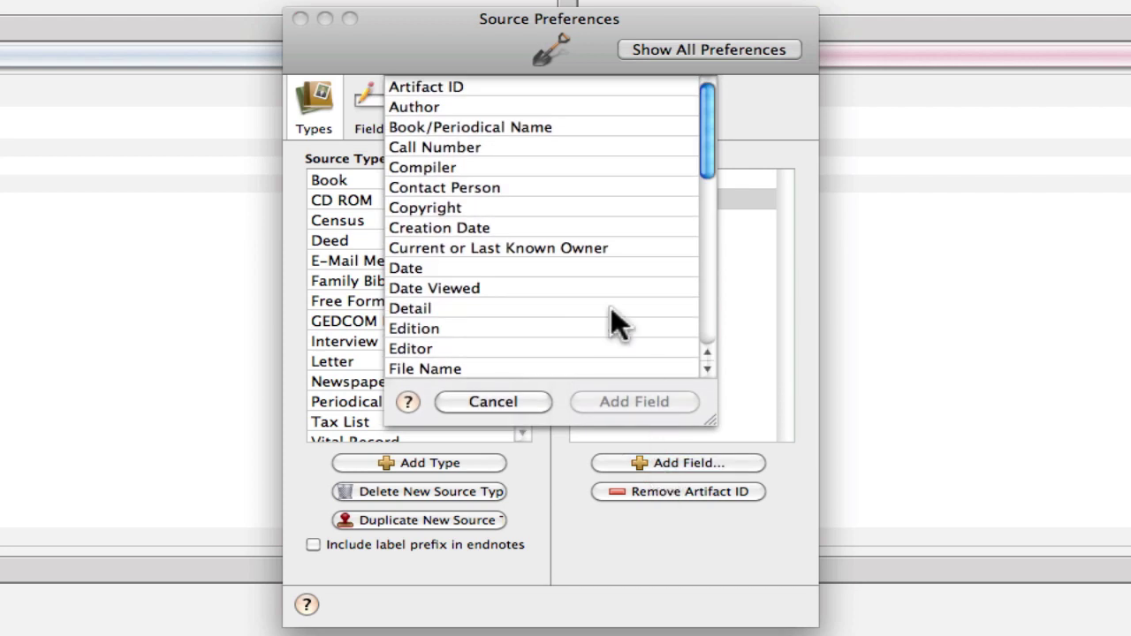
pyautogui.click(465, 228)
pyautogui.press('Return')
pyautogui.click(659, 462)
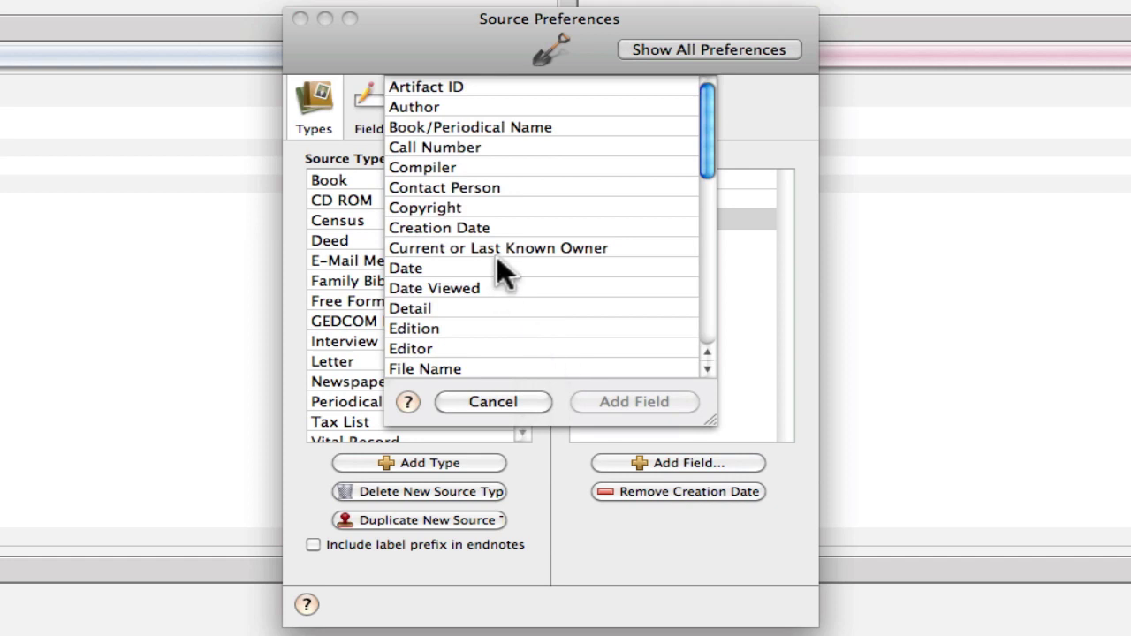
pyautogui.click(477, 252)
pyautogui.press('Return')
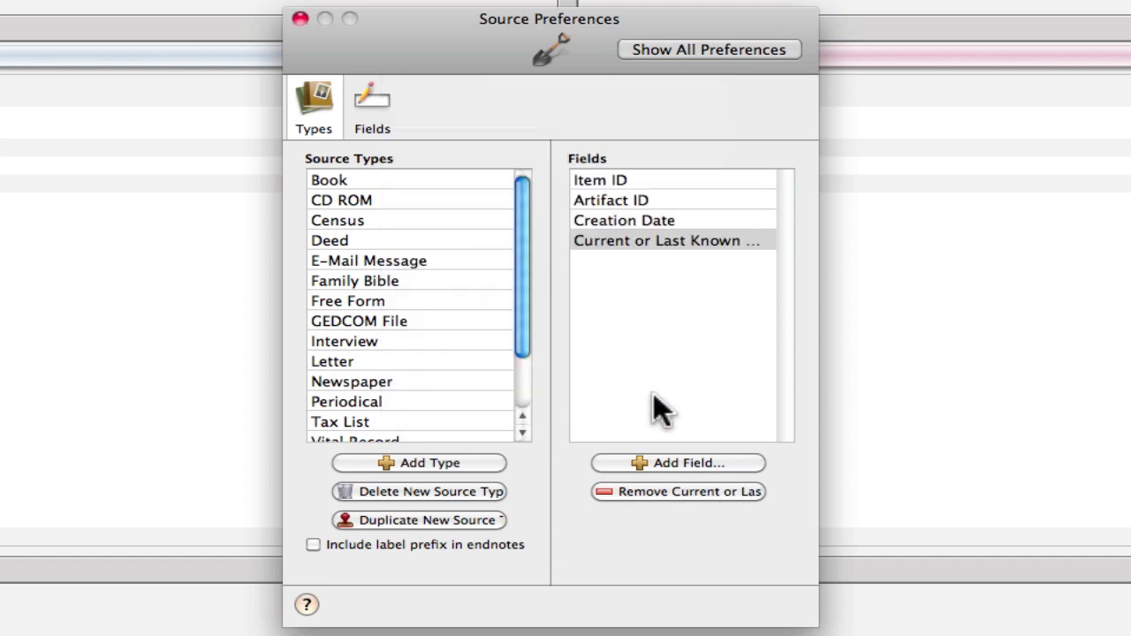
pyautogui.click(651, 464)
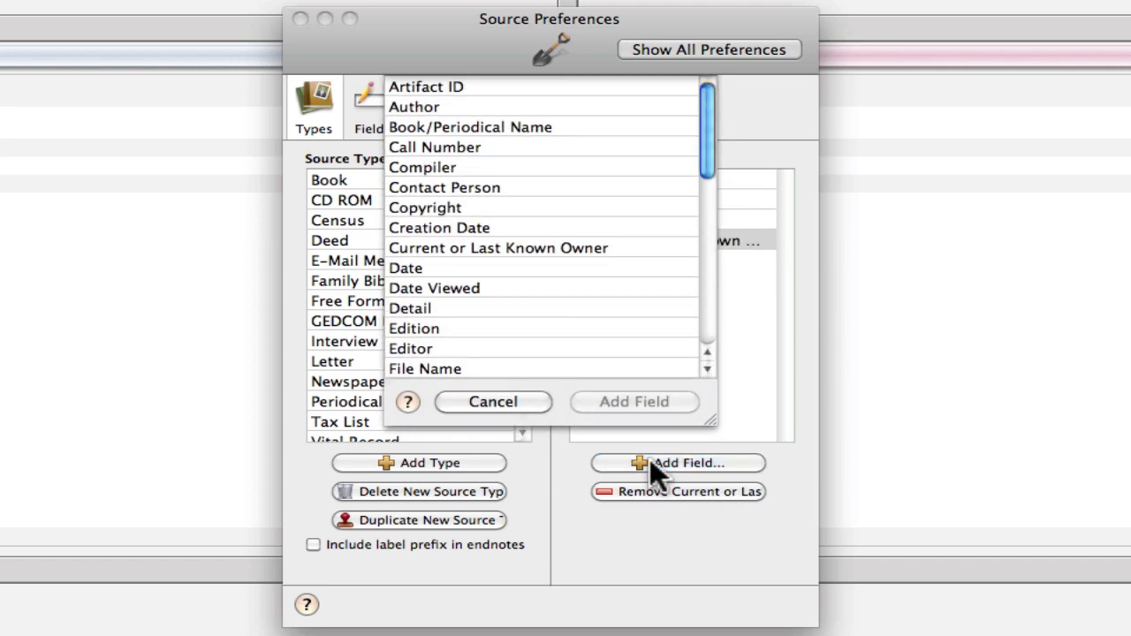
pyautogui.scroll(-6, 525, 272)
pyautogui.click(468, 268)
pyautogui.press('Return')
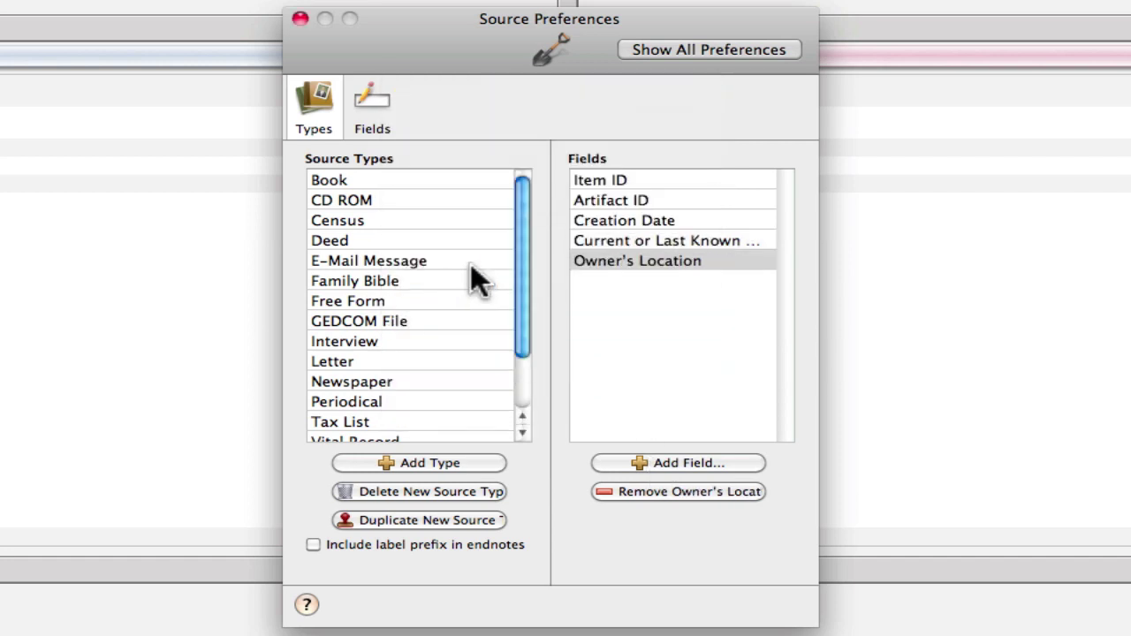
# - Add the custom Year Owned field to the type
pyautogui.click(711, 460)
pyautogui.scroll(-8, 517, 275)
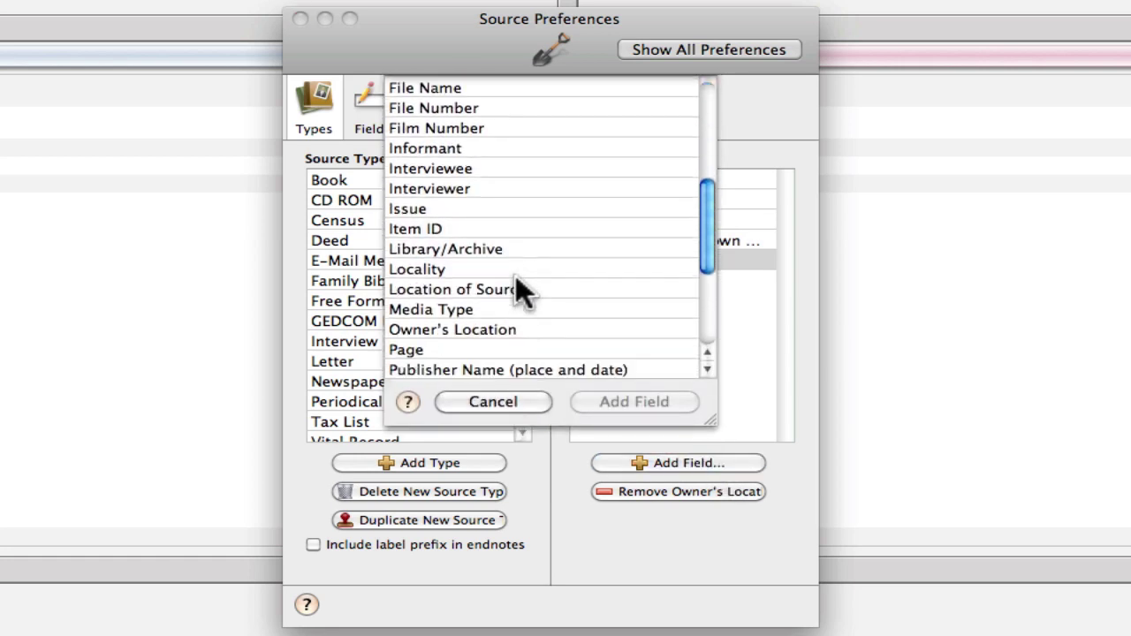
pyautogui.scroll(-1, 515, 274)
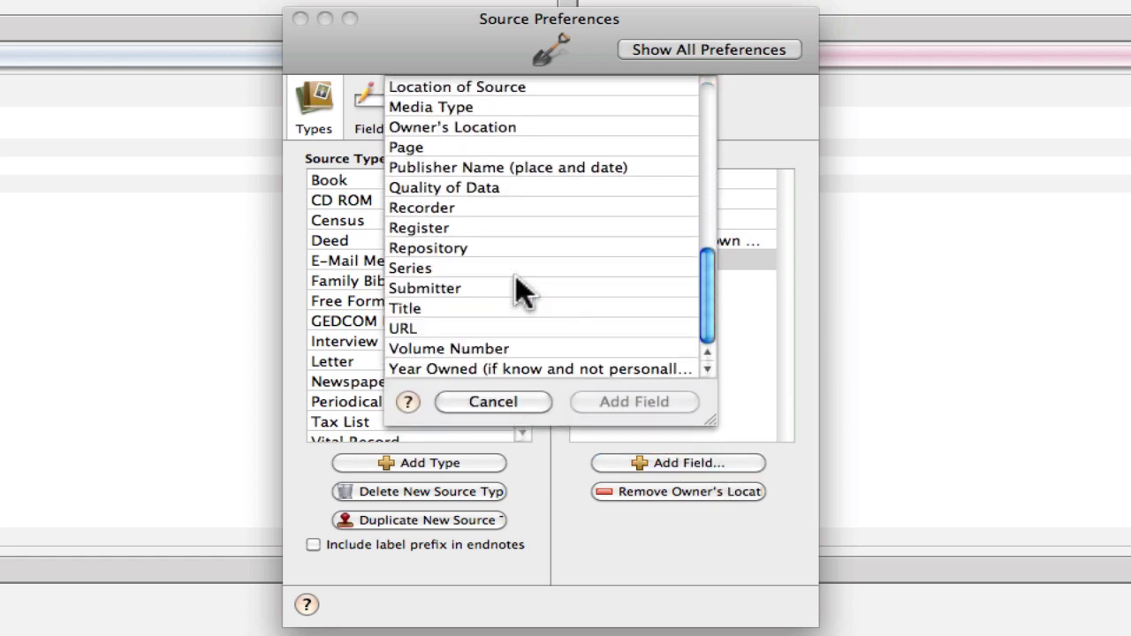
pyautogui.click(487, 369)
pyautogui.click(633, 402)
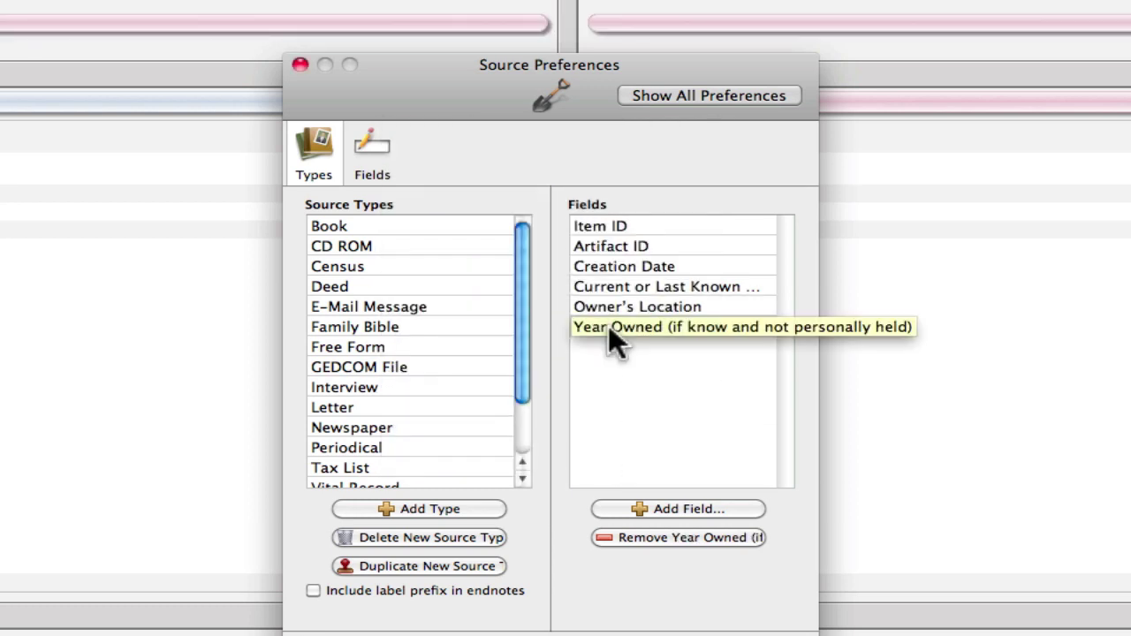
# - Add a 'Descriptive Detali (enter in source detail)' source field with GEDCOM tag DETA
pyautogui.click(366, 163)
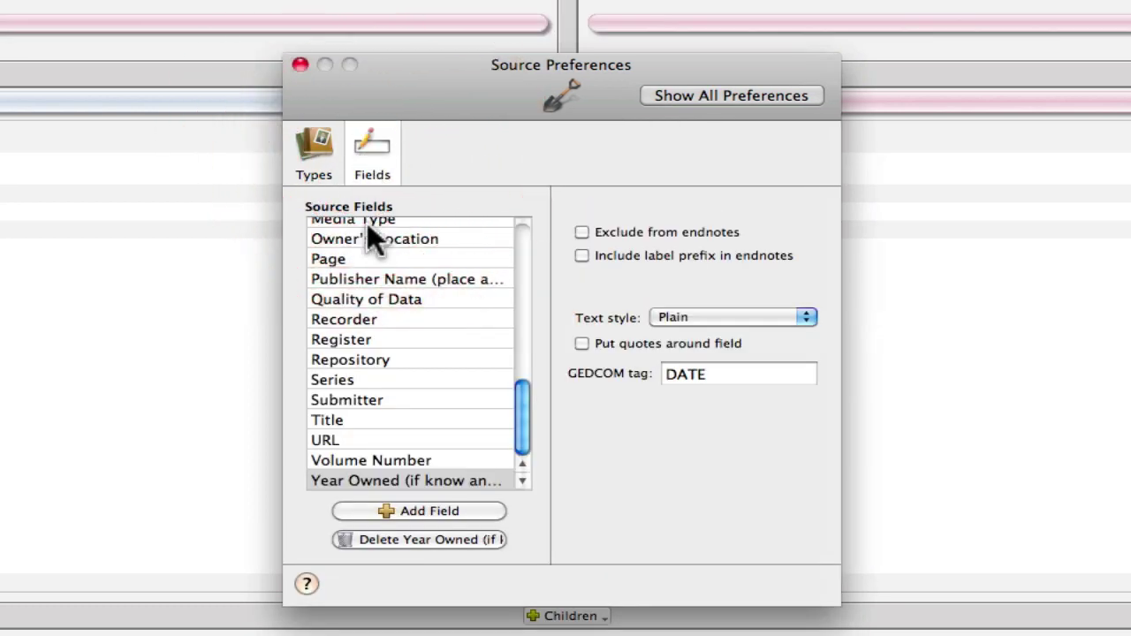
pyautogui.click(437, 510)
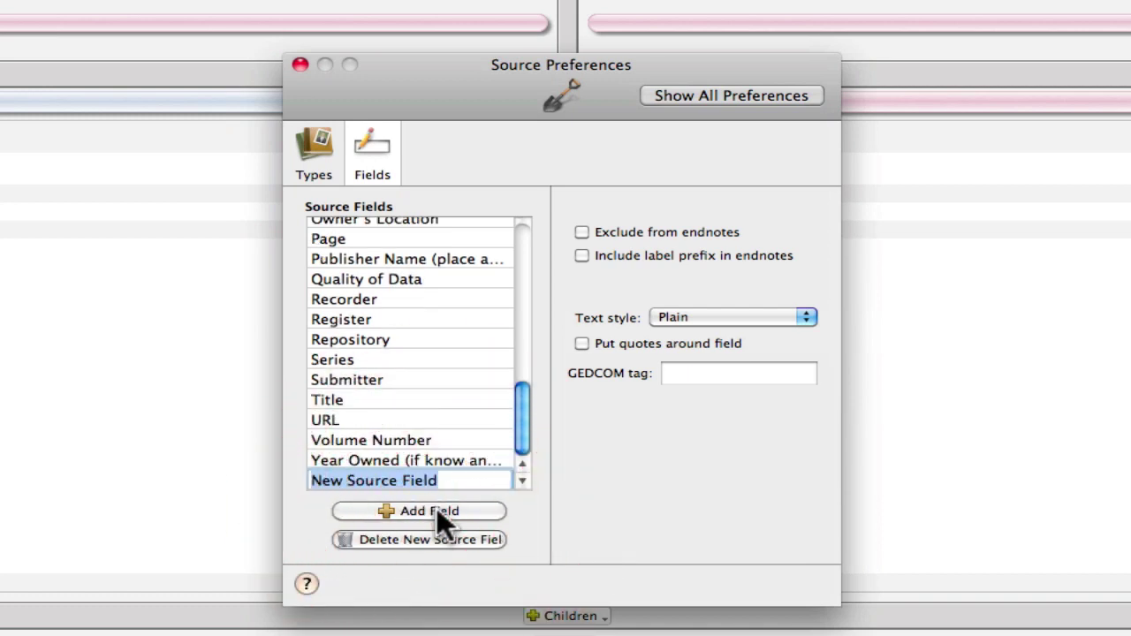
pyautogui.write('De')
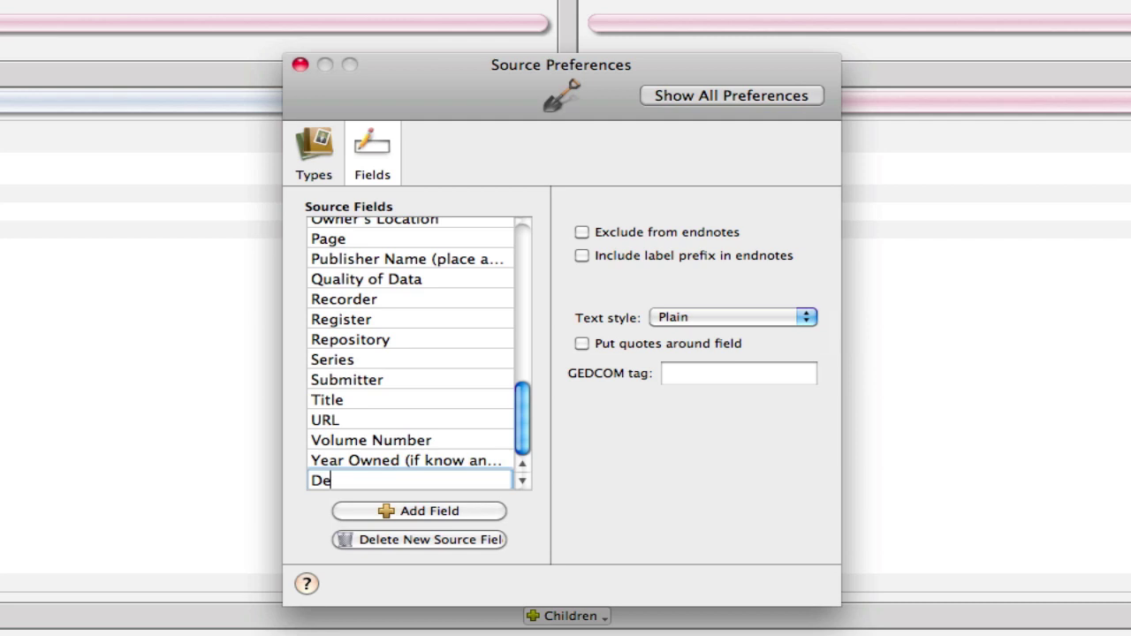
pyautogui.write('s')
pyautogui.write('rc')
pyautogui.press('BackSpace')
pyautogui.press('BackSpace')
pyautogui.write('criptive Detali (')
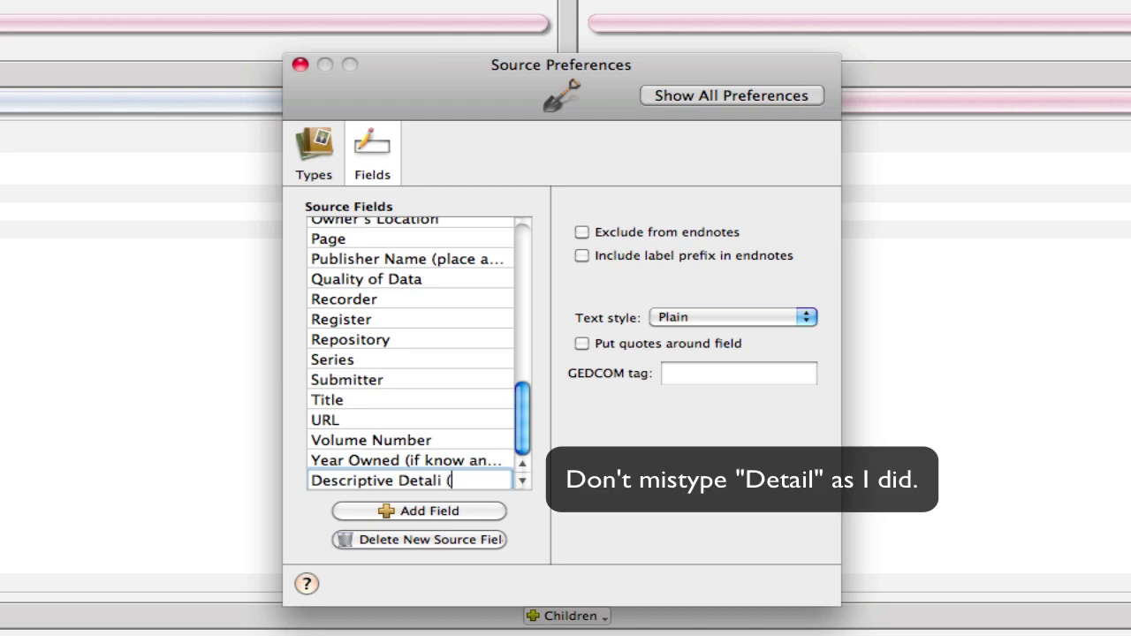
pyautogui.write('enter in source')
pyautogui.write(' deatl')
pyautogui.press('BackSpace')
pyautogui.press('BackSpace')
pyautogui.press('BackSpace')
pyautogui.write('tail)')
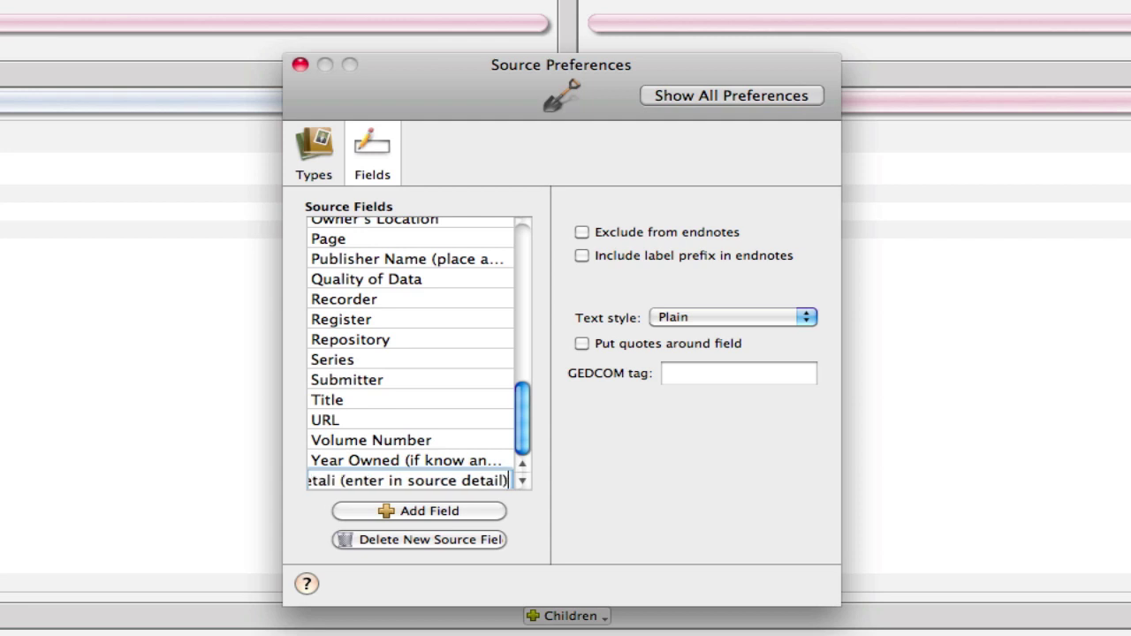
pyautogui.click(674, 378)
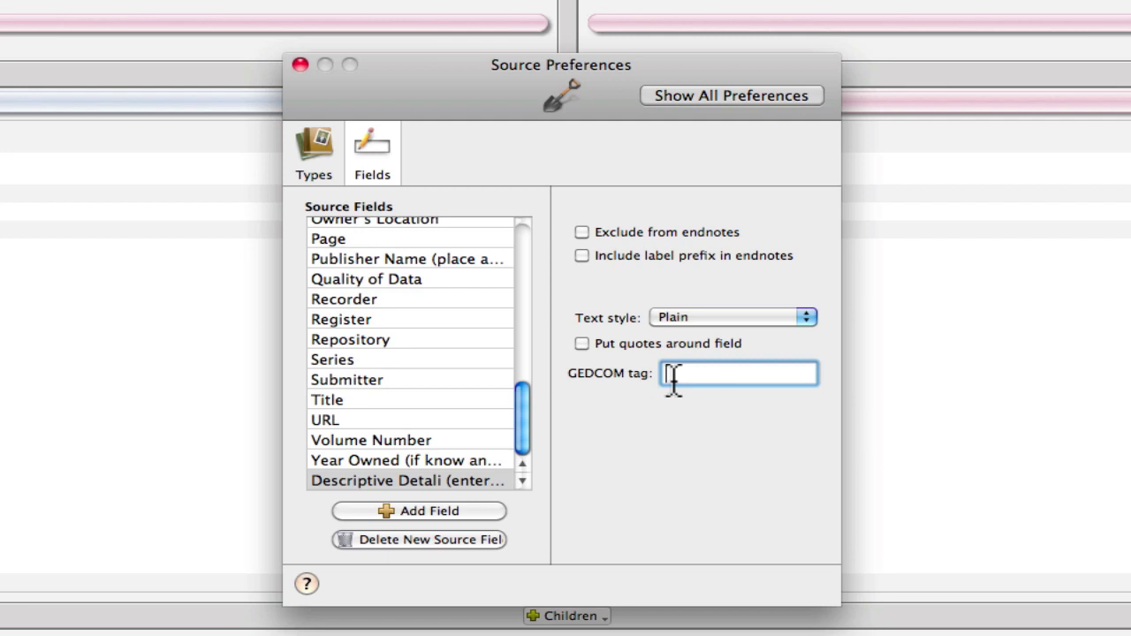
pyautogui.write('H')
pyautogui.press('BackSpace')
pyautogui.write('DETA')
# - Add Descriptive Detali to the Private Holdings: Artifact type and close the preferences
pyautogui.click(314, 167)
pyautogui.click(672, 509)
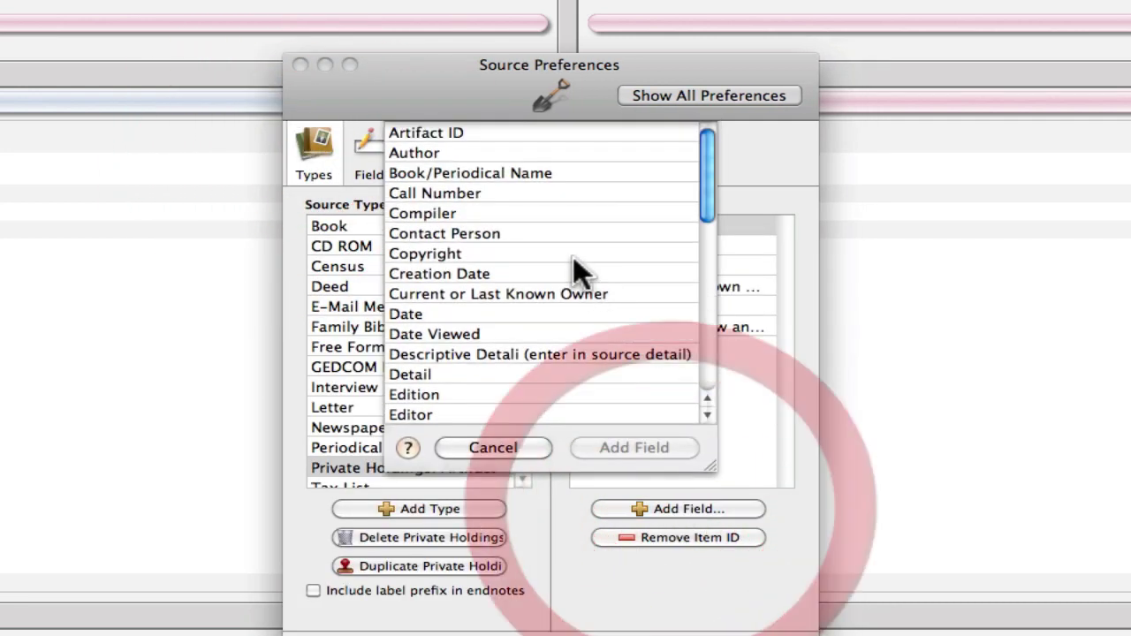
pyautogui.click(471, 353)
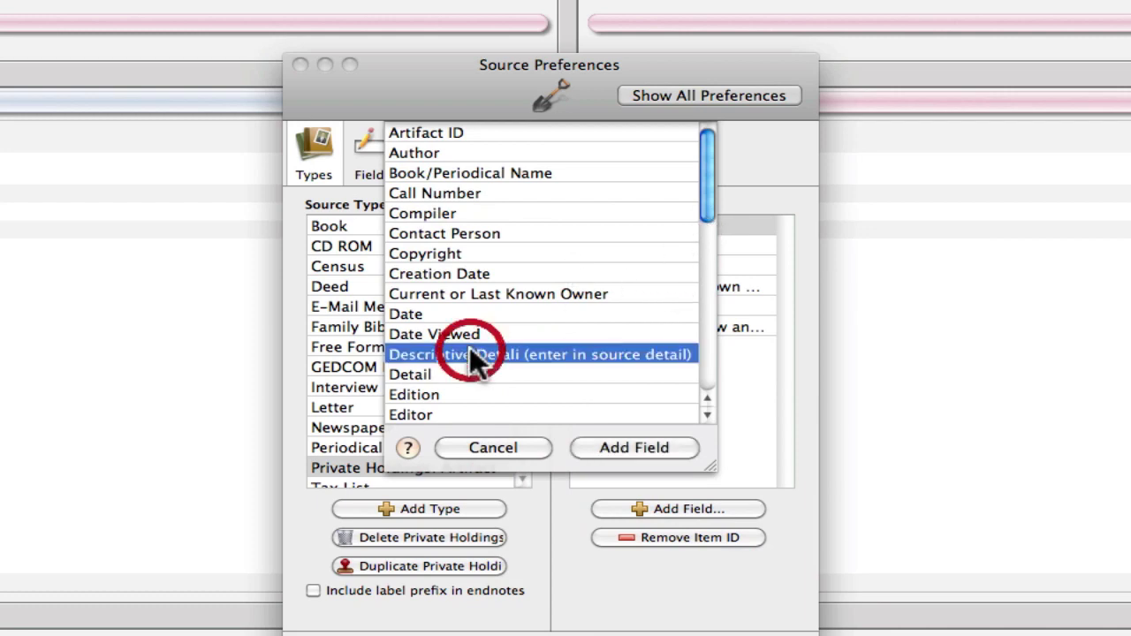
pyautogui.click(636, 446)
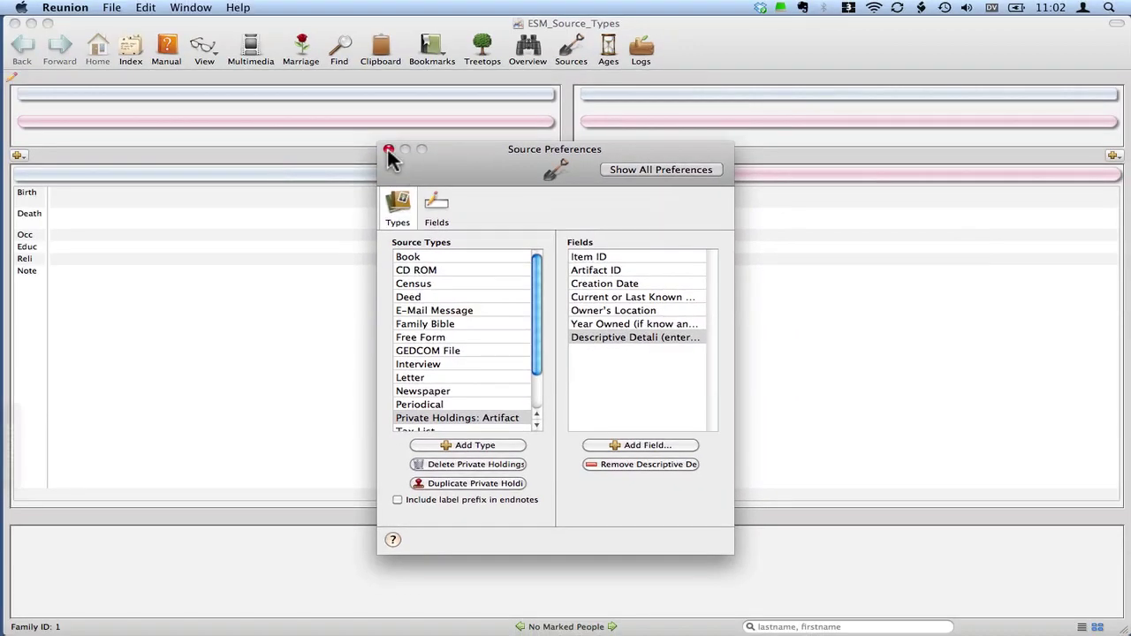
pyautogui.click(388, 149)
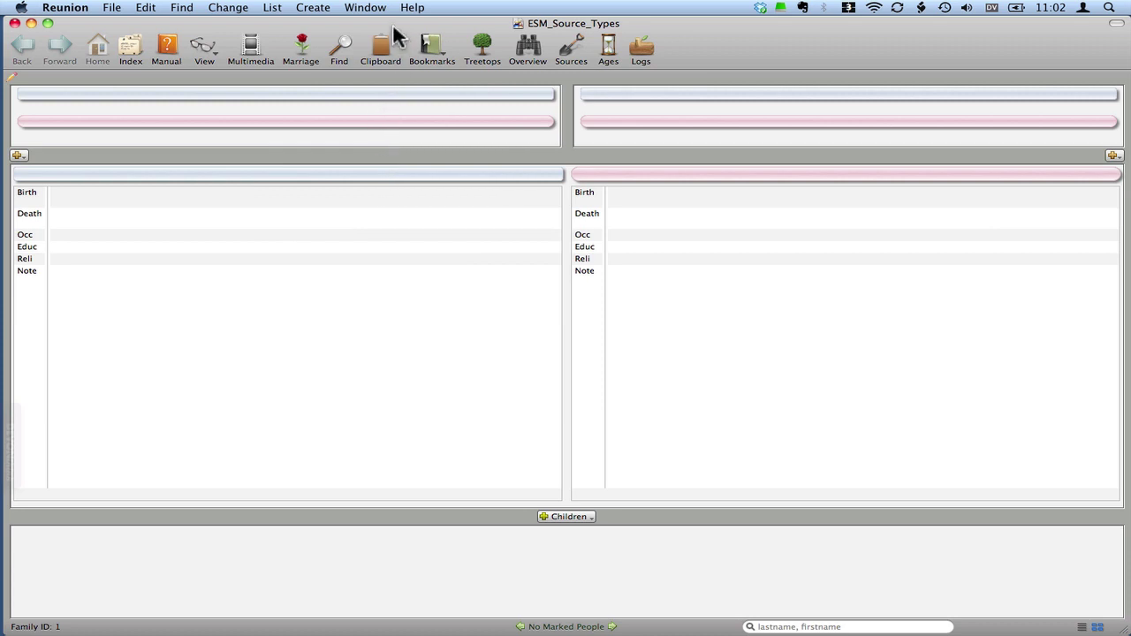
# - Cite a new Private Holdings: Artifact source on the husband's Death event
pyautogui.click(235, 176)
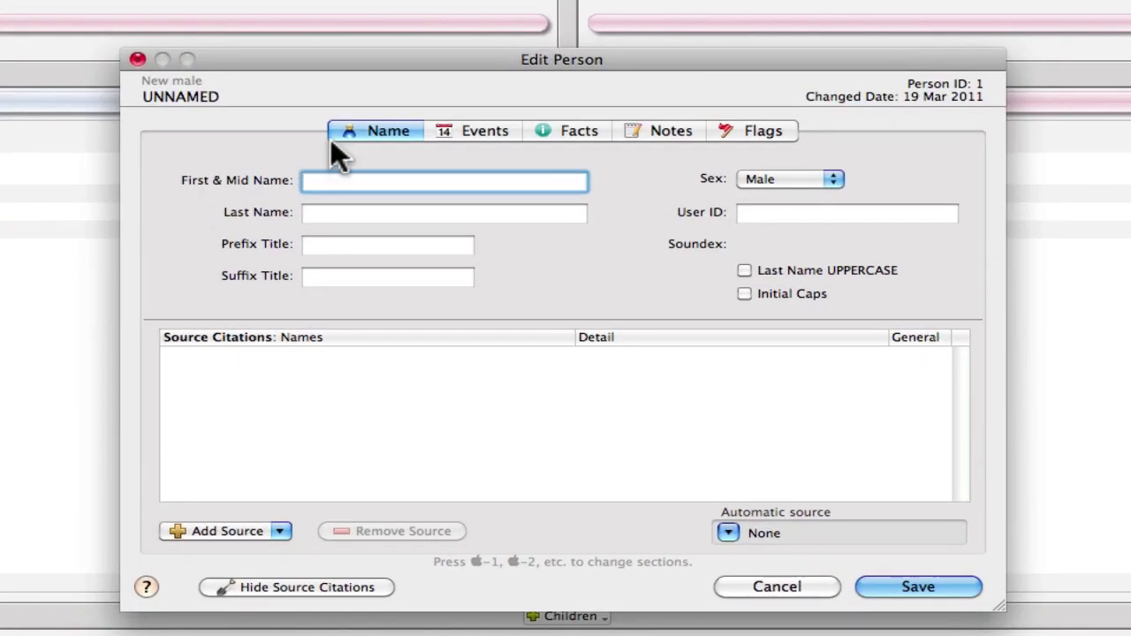
pyautogui.click(480, 137)
pyautogui.click(223, 200)
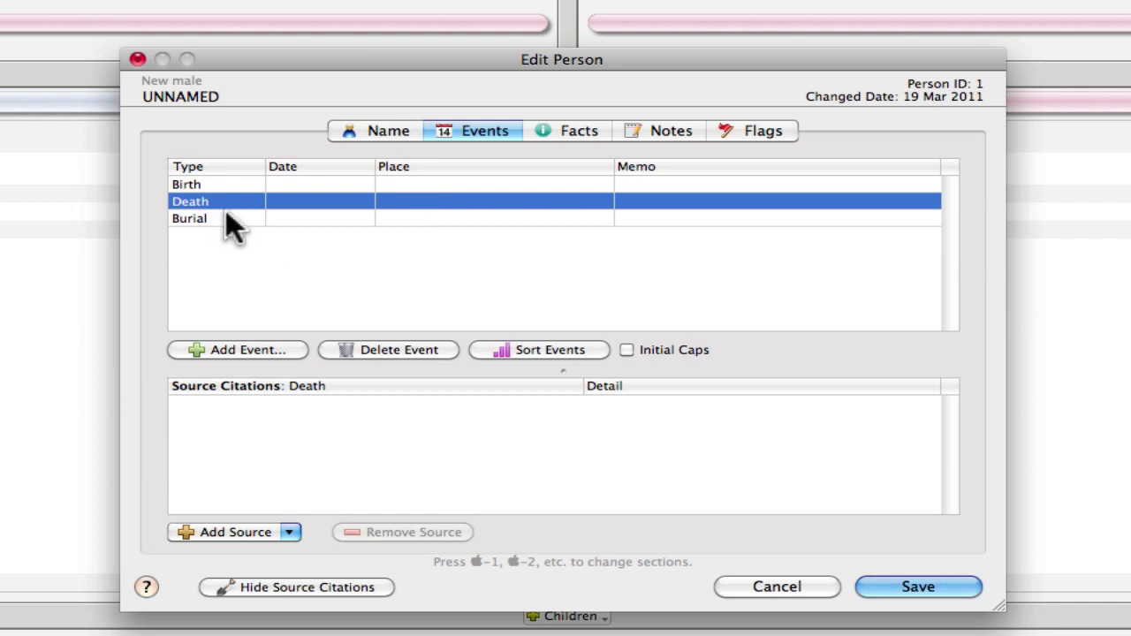
pyautogui.click(254, 532)
pyautogui.moveTo(256, 555)
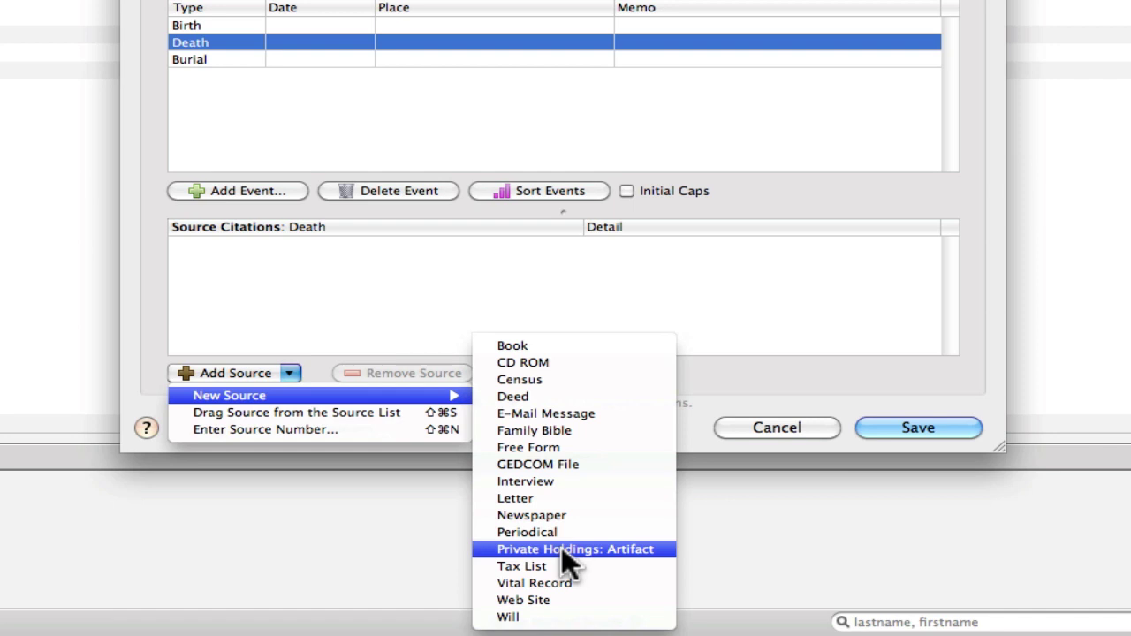
pyautogui.click(564, 549)
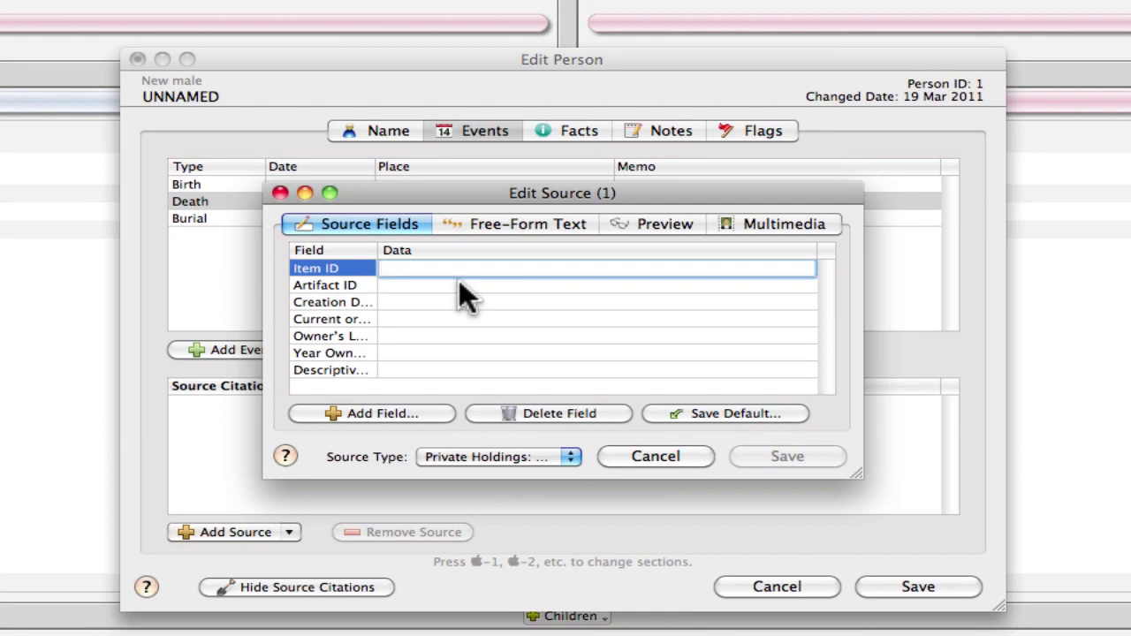
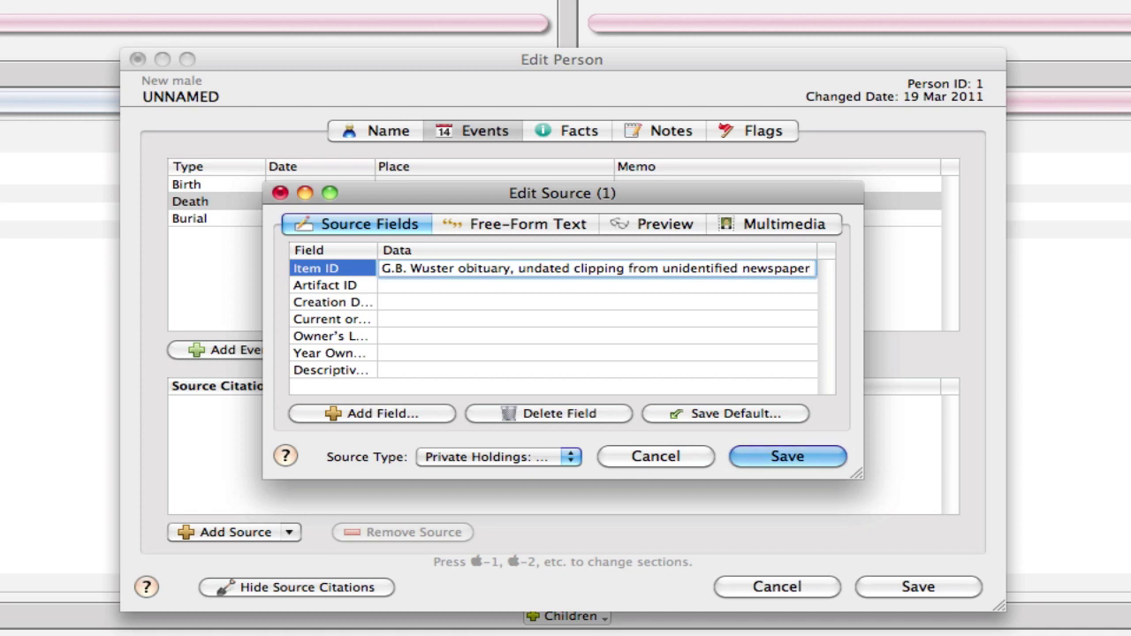
# - Paste the clipping description as Item ID and the scrapbook location as Artifact ID
pyautogui.click(460, 284)
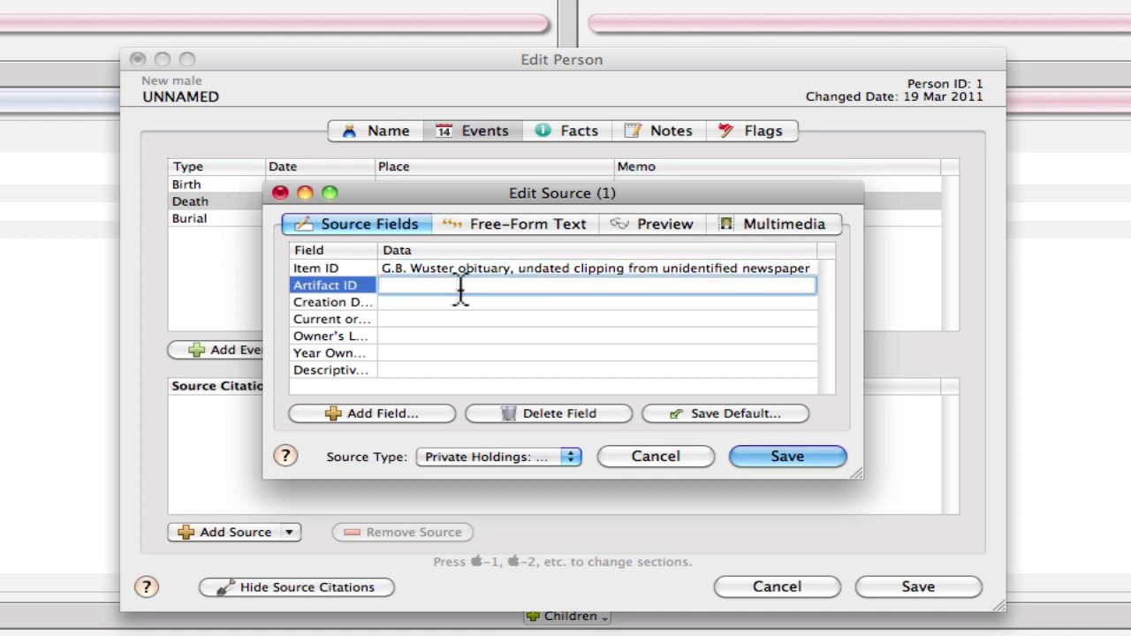
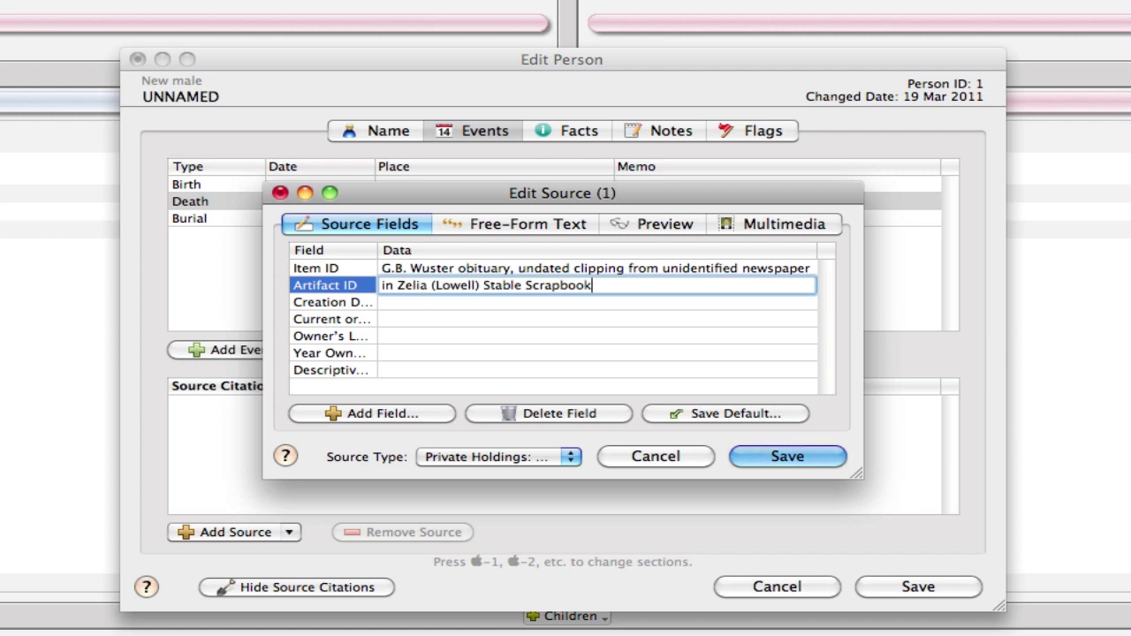
pyautogui.press('Tab')
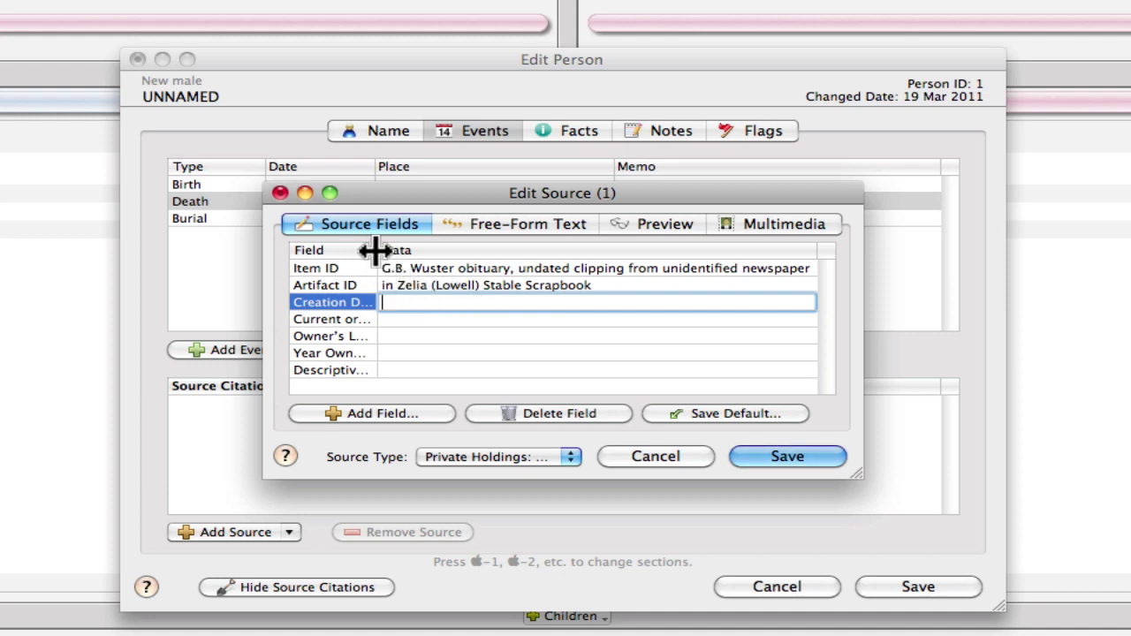
# - Enter Creation Date 'ca. 1930-80', the current owner's name, and the owner's location
pyautogui.moveTo(376, 251); pyautogui.dragTo(579, 271)
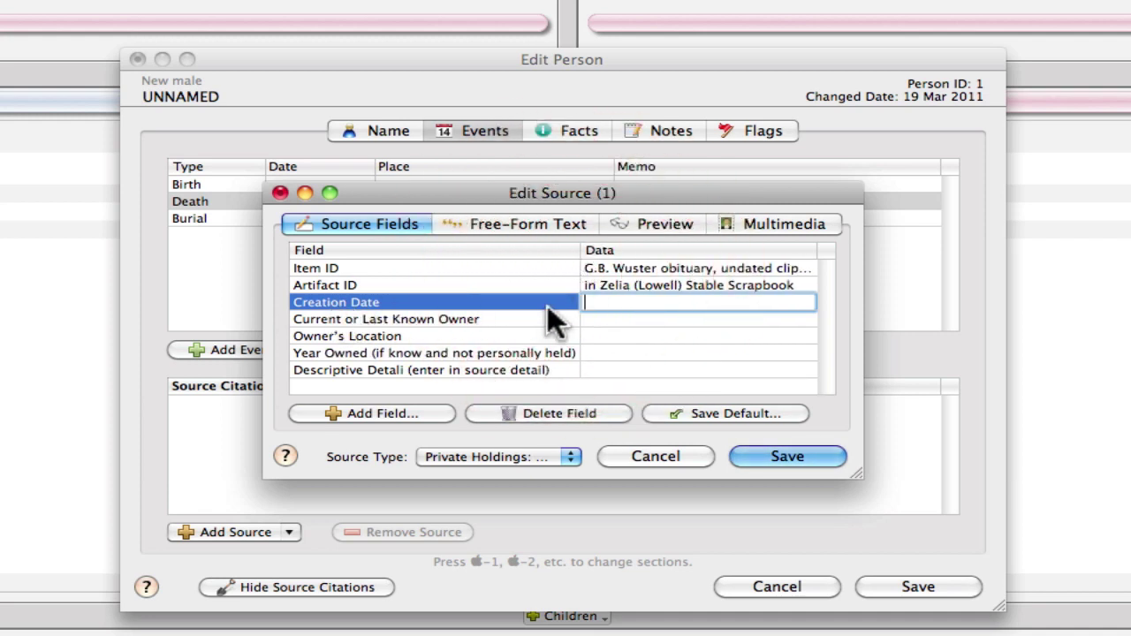
pyautogui.write('ca. 1930-80')
pyautogui.click(549, 319)
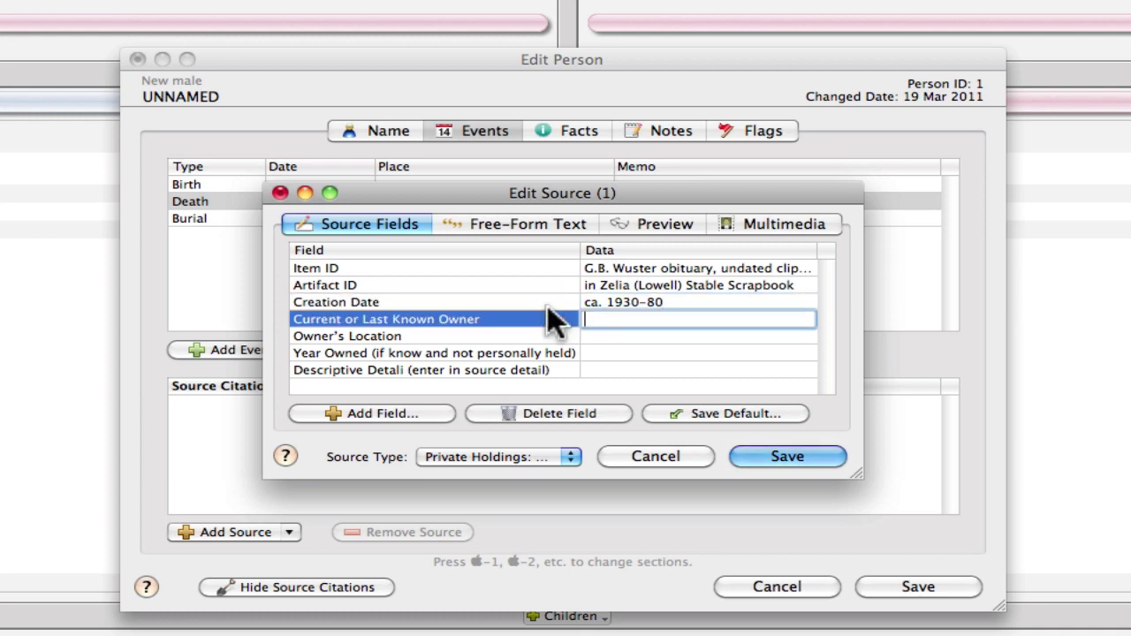
pyautogui.write('privately held by Mrs. Stabler')
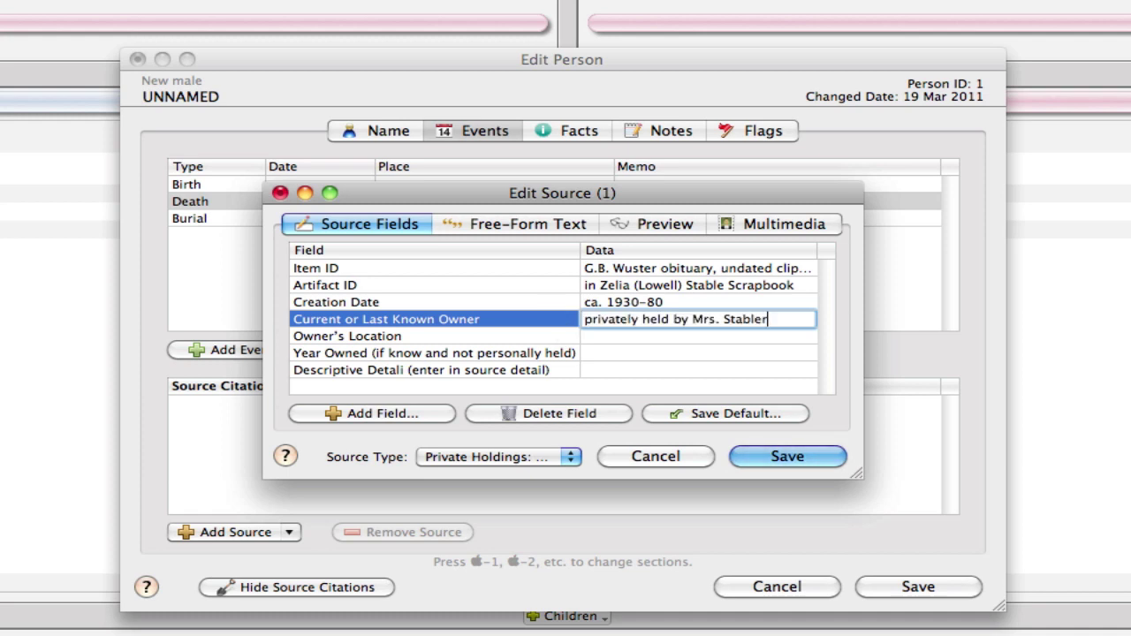
pyautogui.press('Tab')
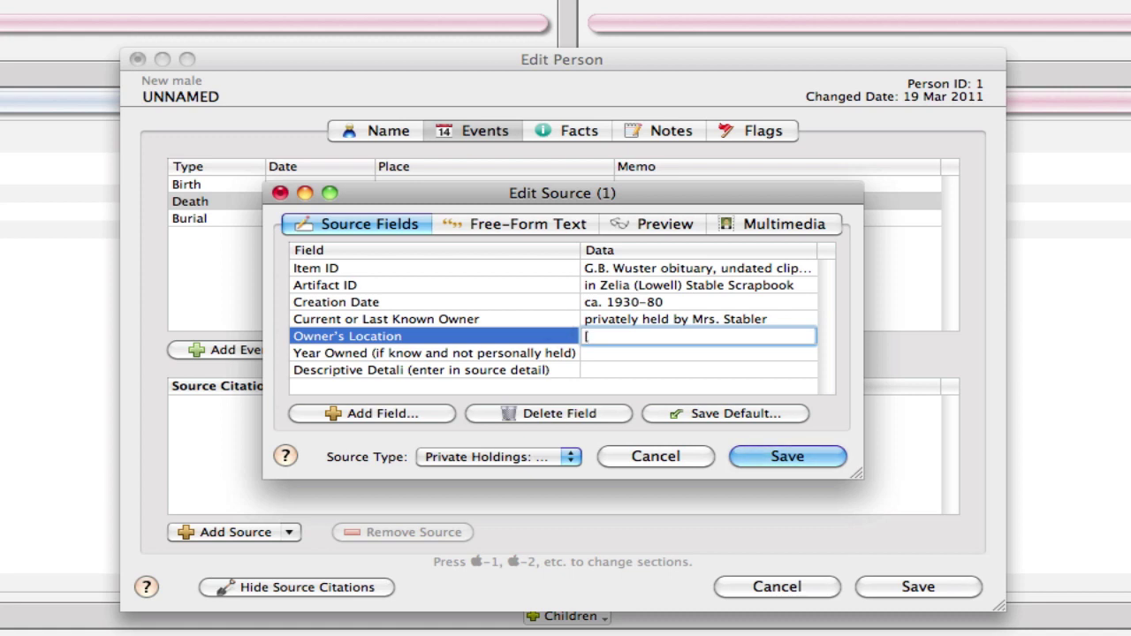
pyautogui.write('[PRIVATE USE], Williamsport, Pennsylvania')
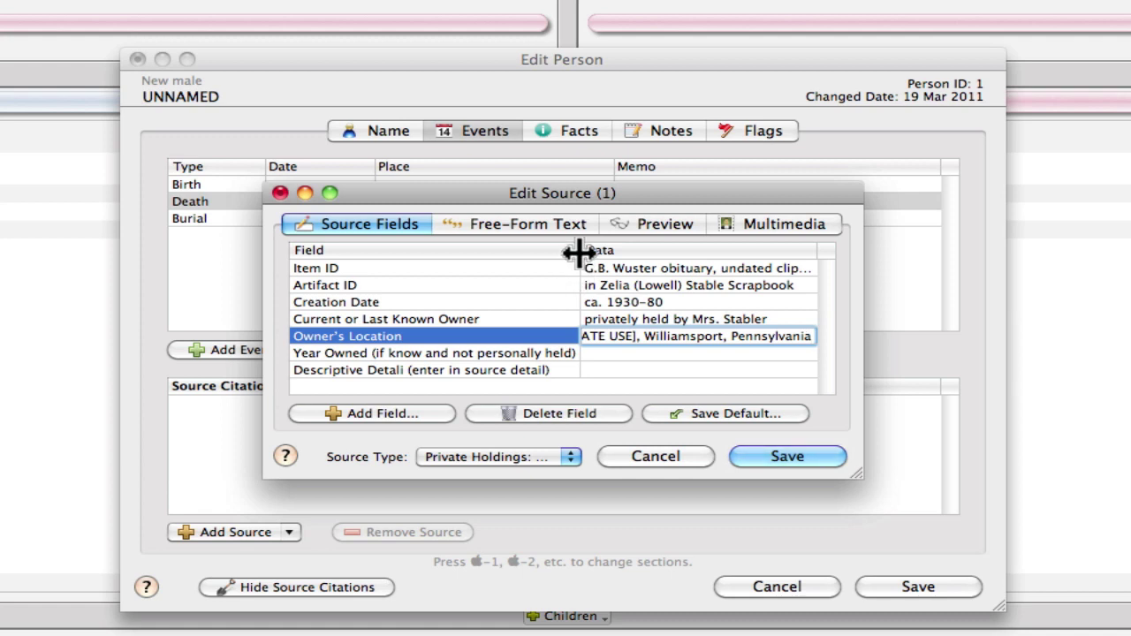
# - Widen the data column to check the location and set Year Owned to 2007
pyautogui.moveTo(579, 253); pyautogui.dragTo(446, 256)
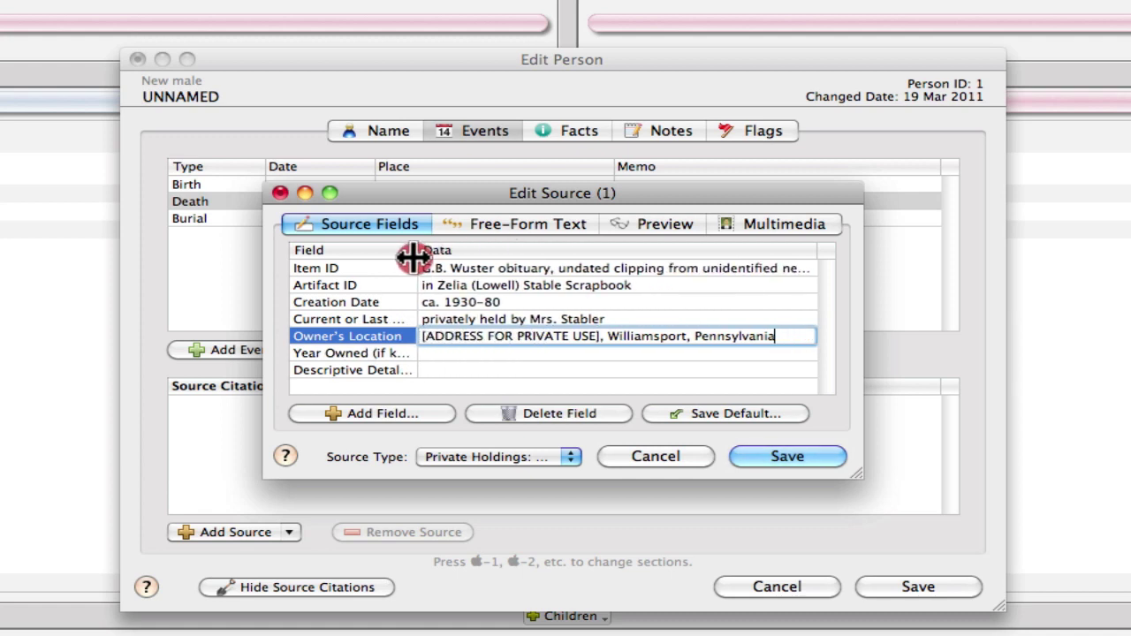
pyautogui.moveTo(411, 256); pyautogui.dragTo(394, 256)
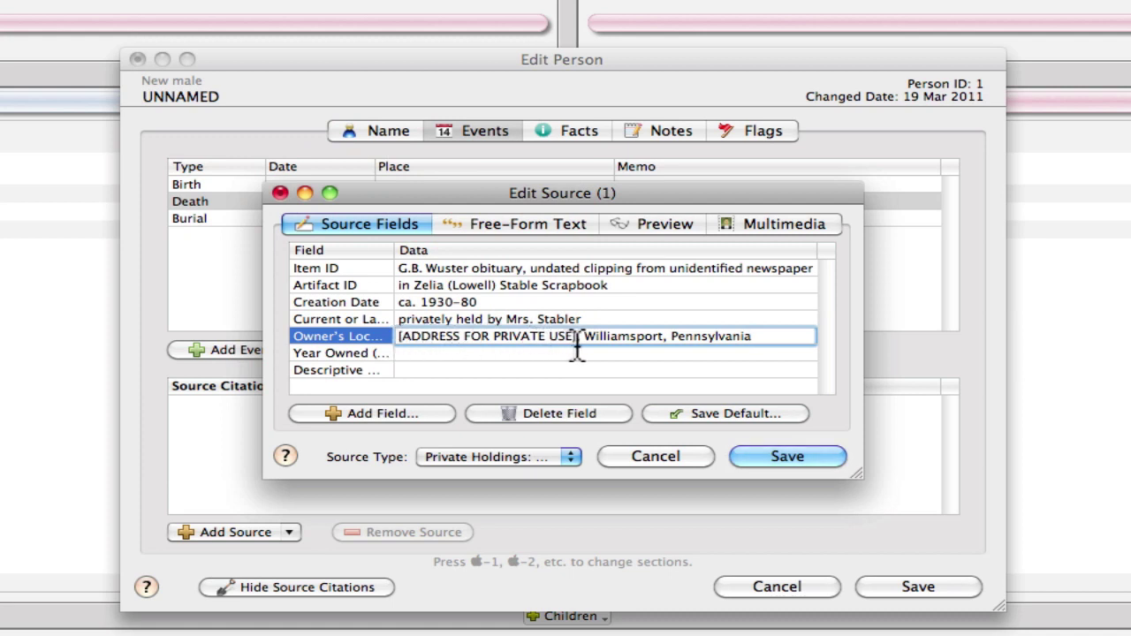
pyautogui.moveTo(577, 339); pyautogui.dragTo(400, 338)
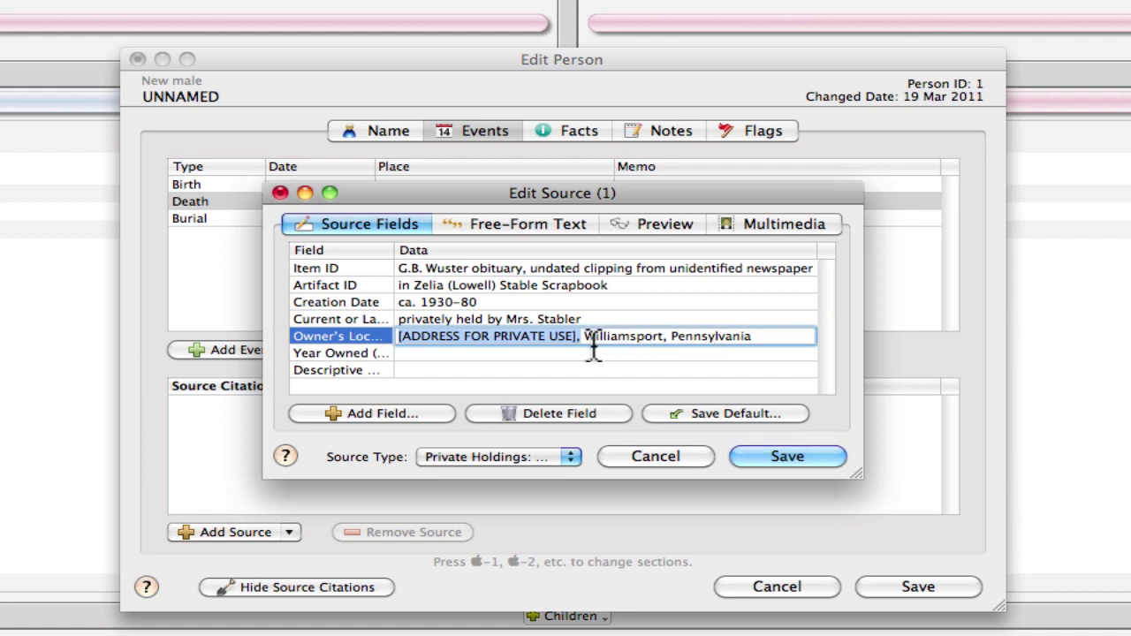
pyautogui.click(446, 353)
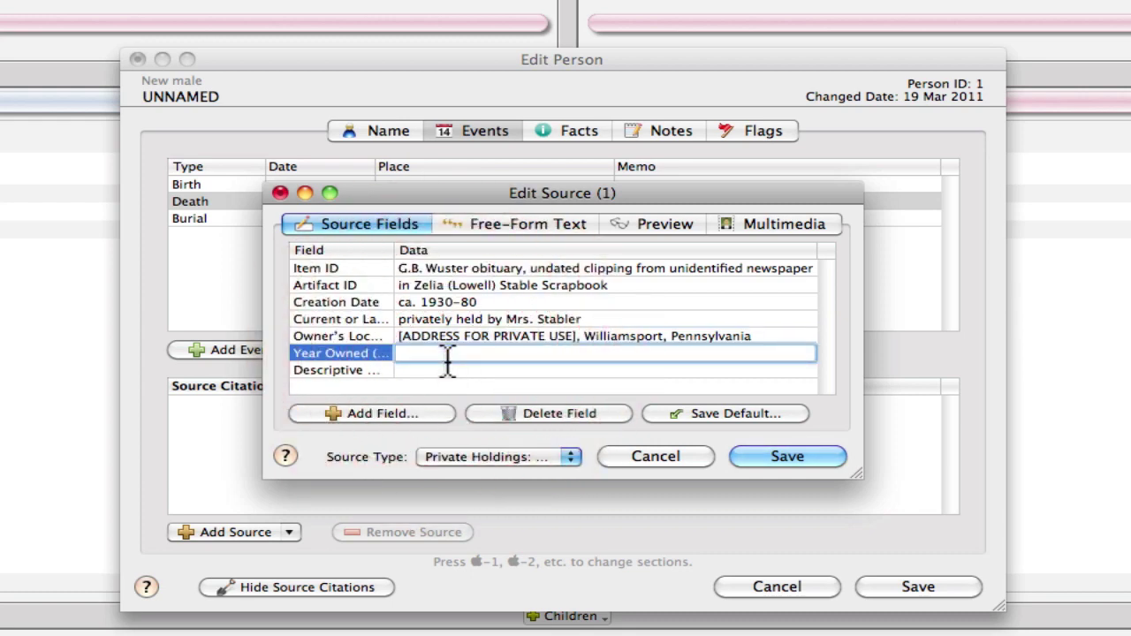
pyautogui.write('2007')
pyautogui.click(437, 367)
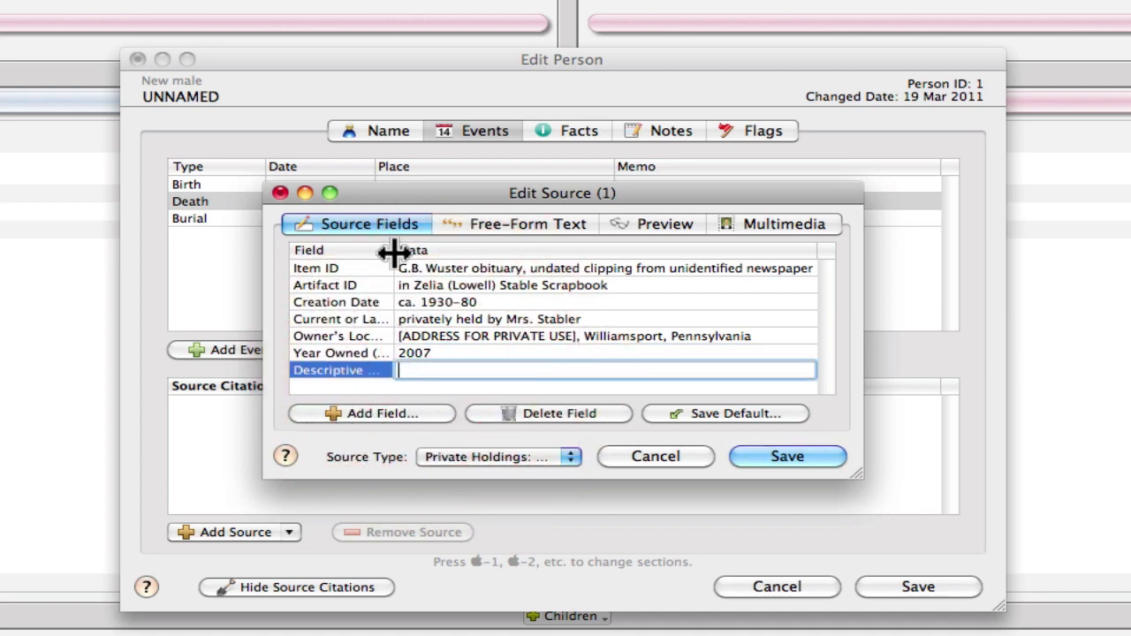
# - Save the new artifact source so it becomes the Death event's citation
pyautogui.moveTo(393, 252); pyautogui.dragTo(567, 255)
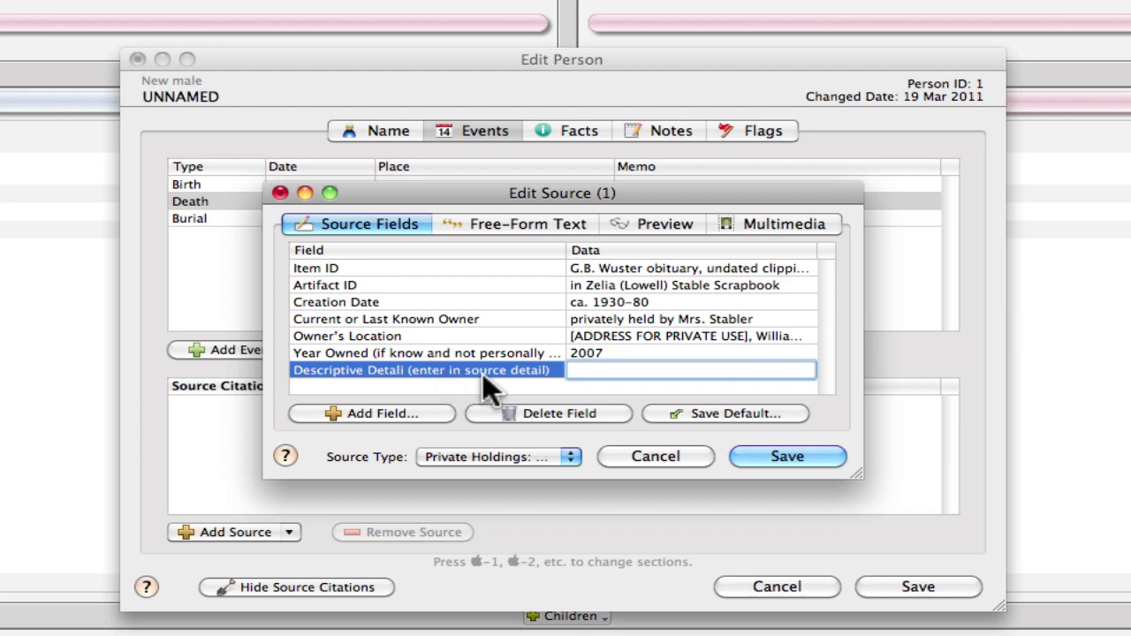
pyautogui.moveTo(568, 252); pyautogui.dragTo(434, 256)
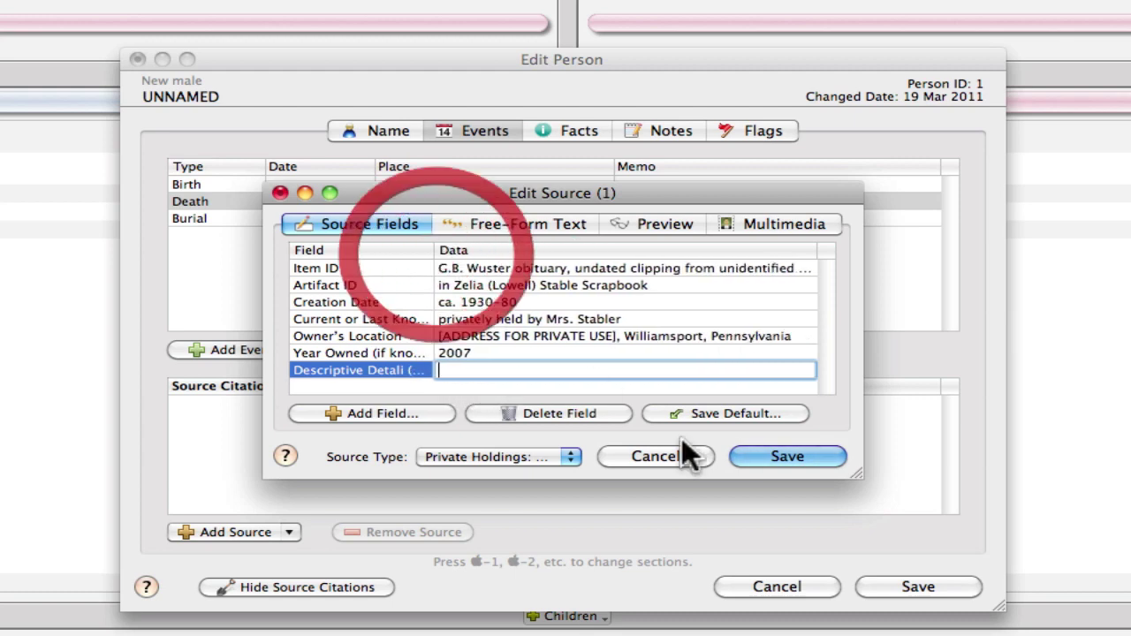
pyautogui.click(780, 457)
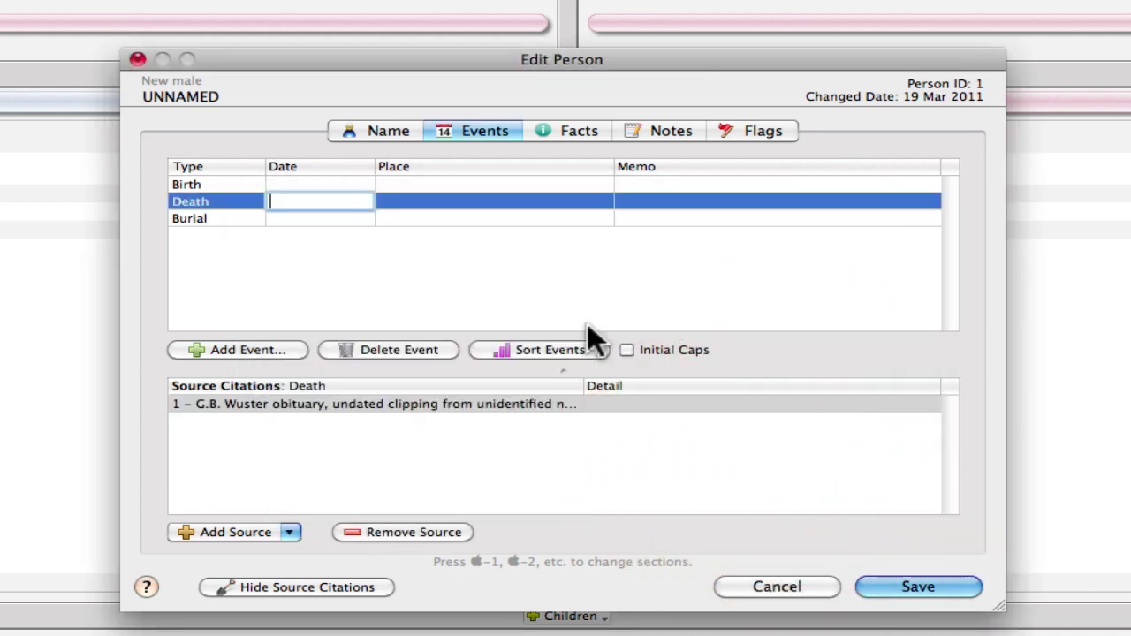
# - Select the obituary clipping citation listed under the Death event's source citations
pyautogui.click(594, 404)
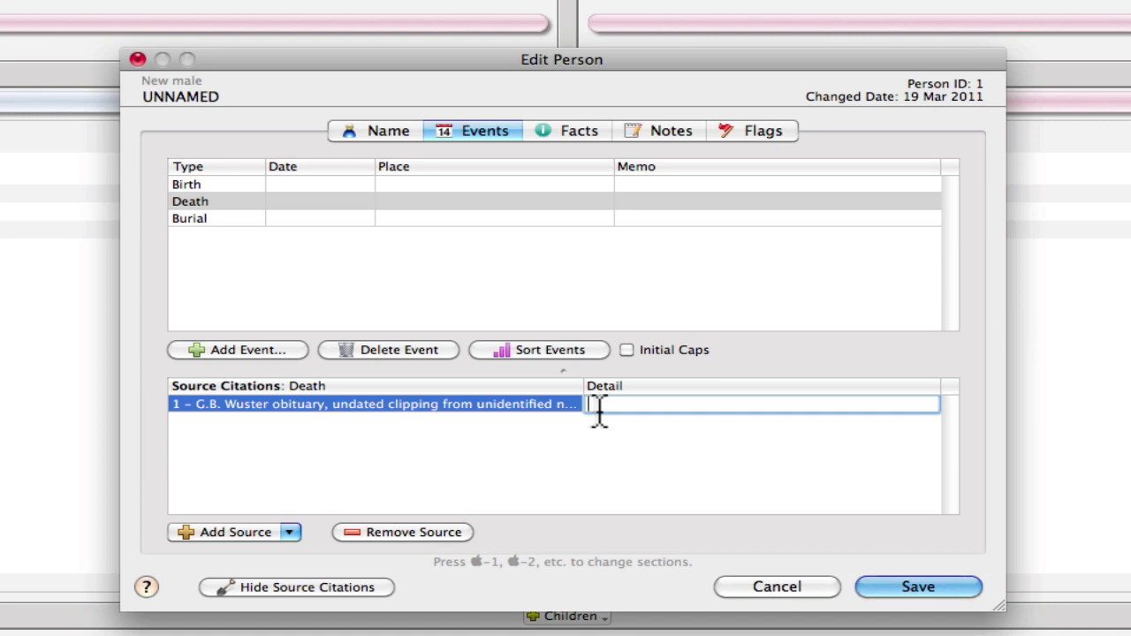
# - Reopen the cited obituary source and view its formatted footnote in Preview
pyautogui.doubleClick(515, 404)
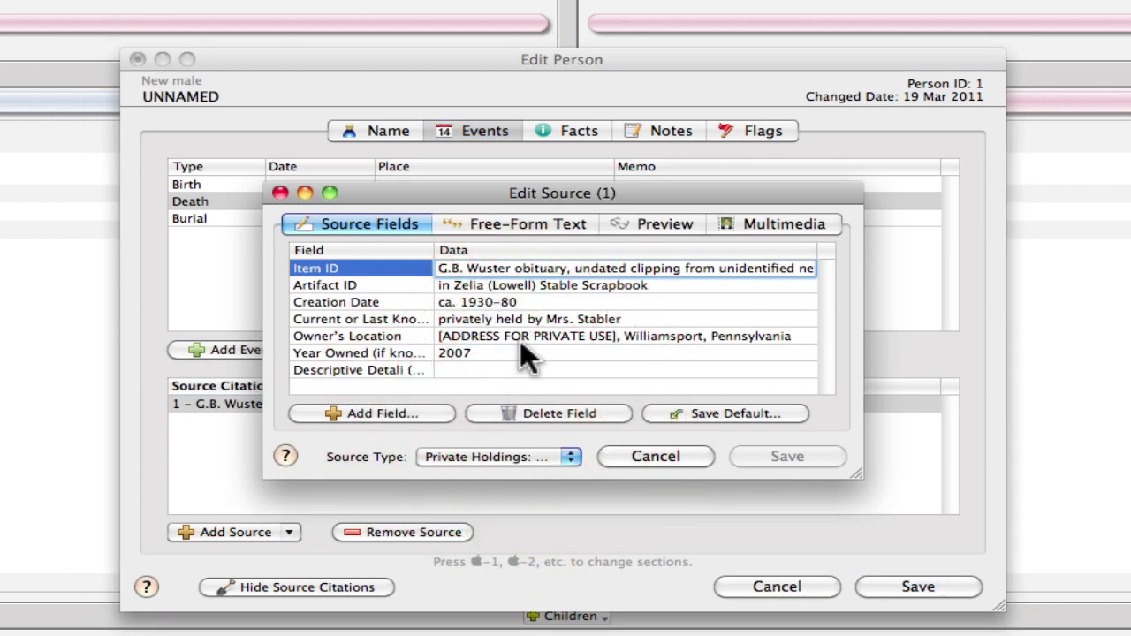
pyautogui.click(657, 223)
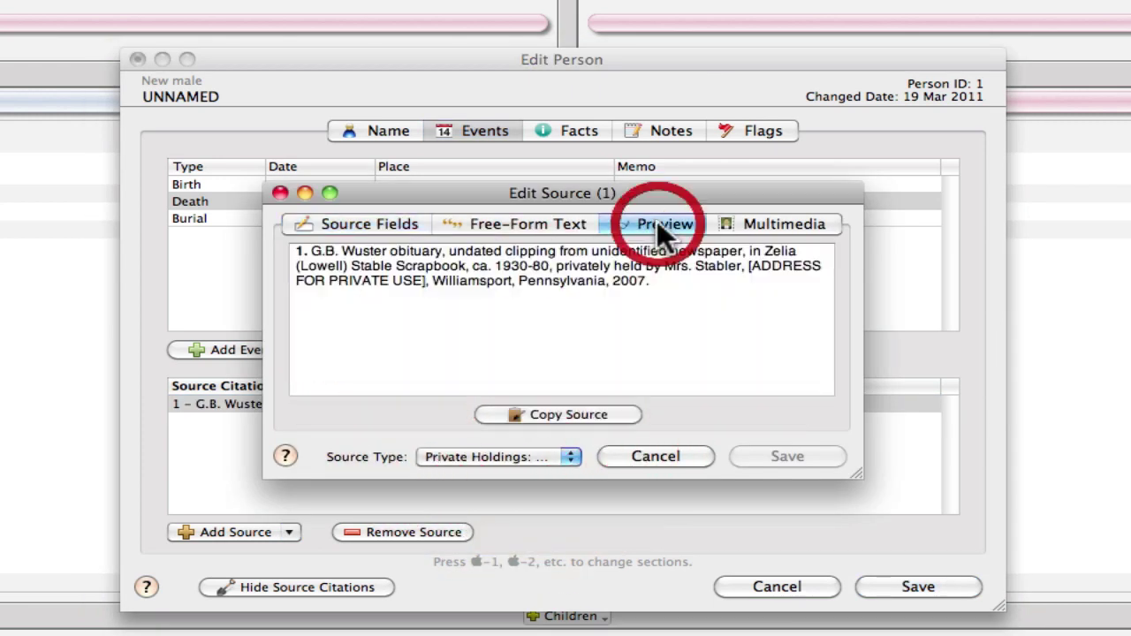